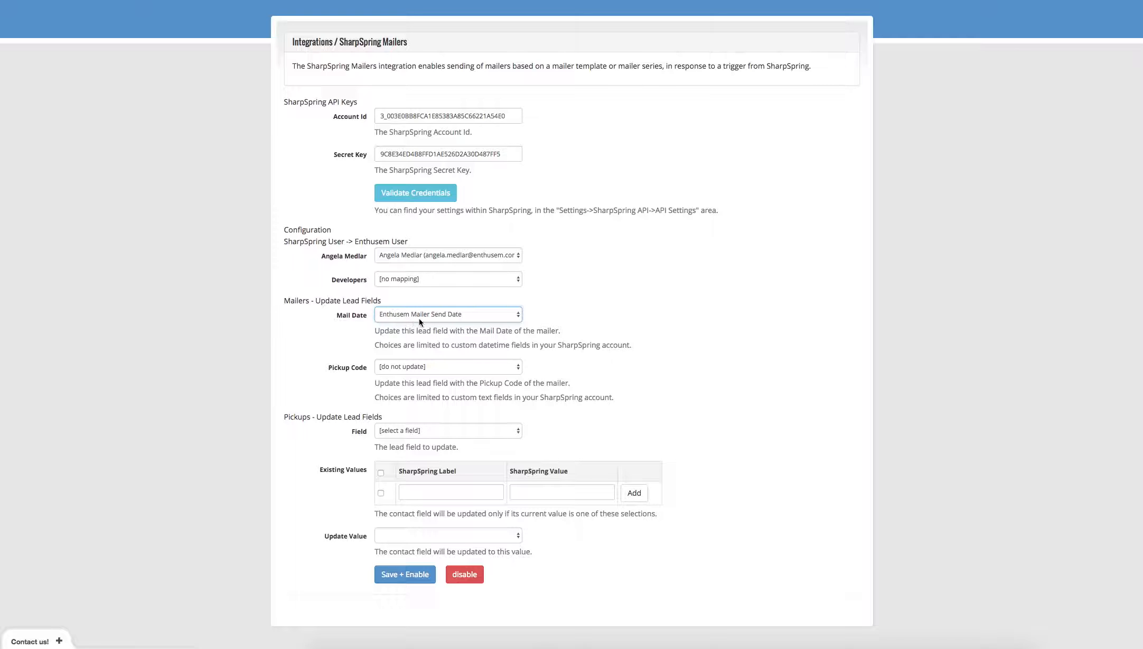
Choose Pickup Code as the field mailers update and Lead Stage as the field pickups update.
left_click(478, 368)
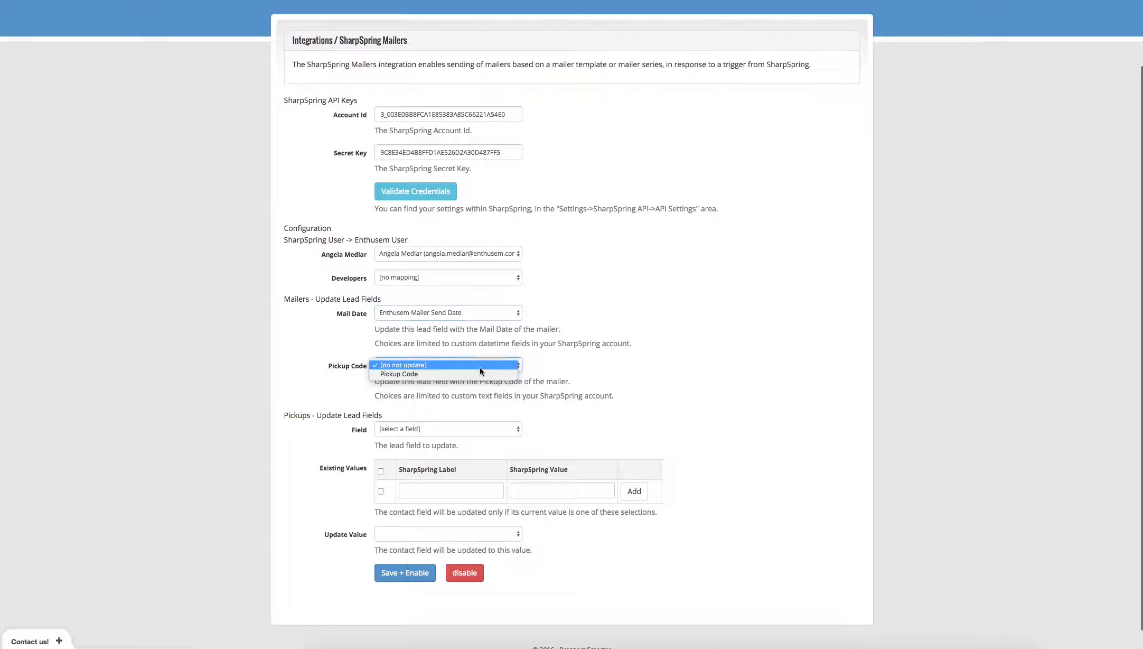
left_click(418, 374)
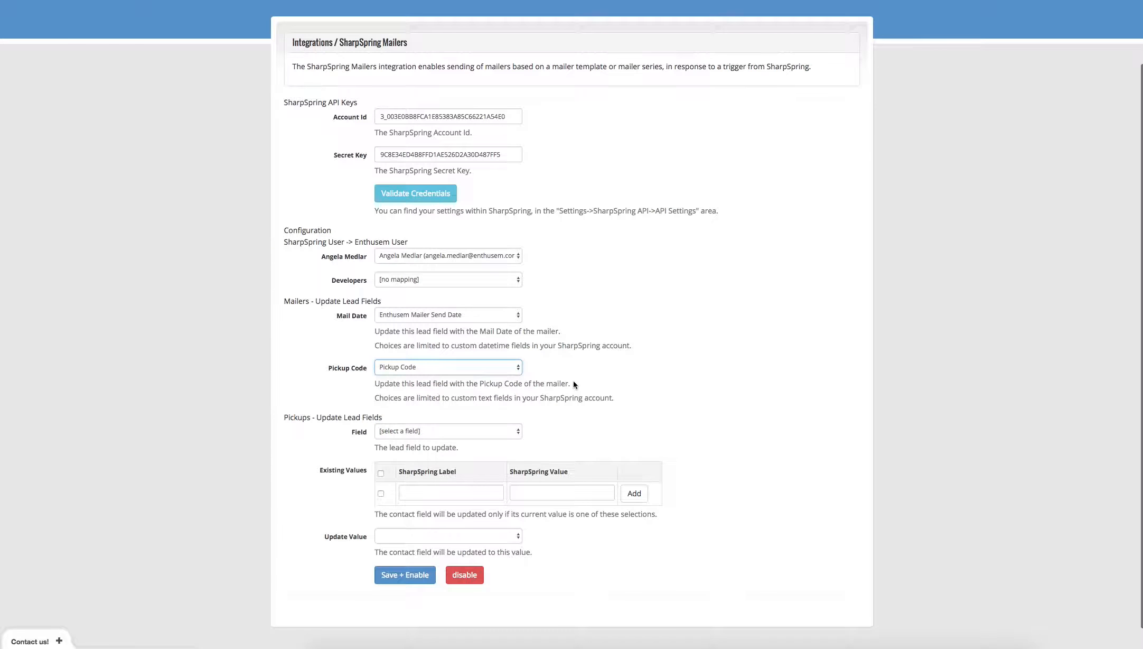
scroll(574, 384, "down", 1)
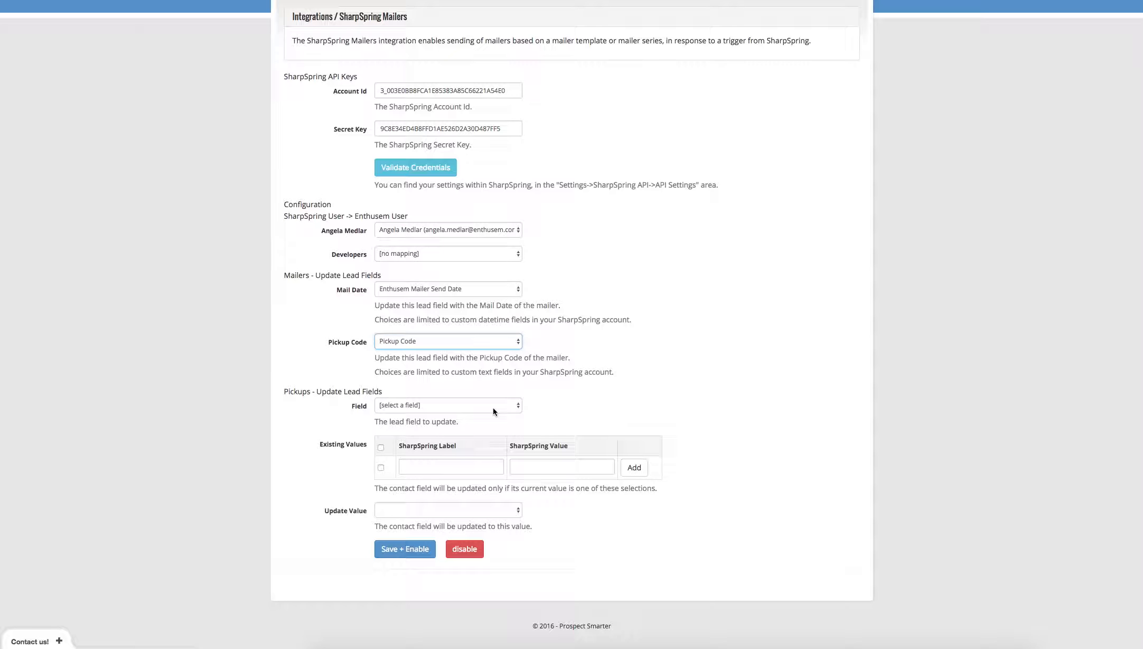
left_click(493, 411)
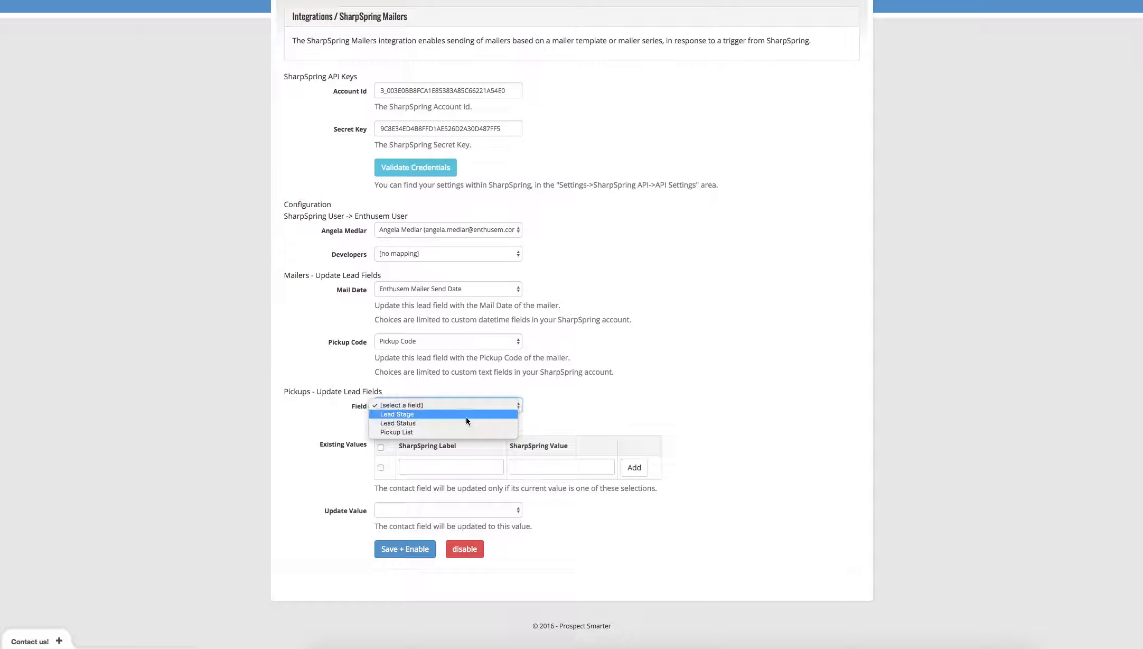
left_click(392, 415)
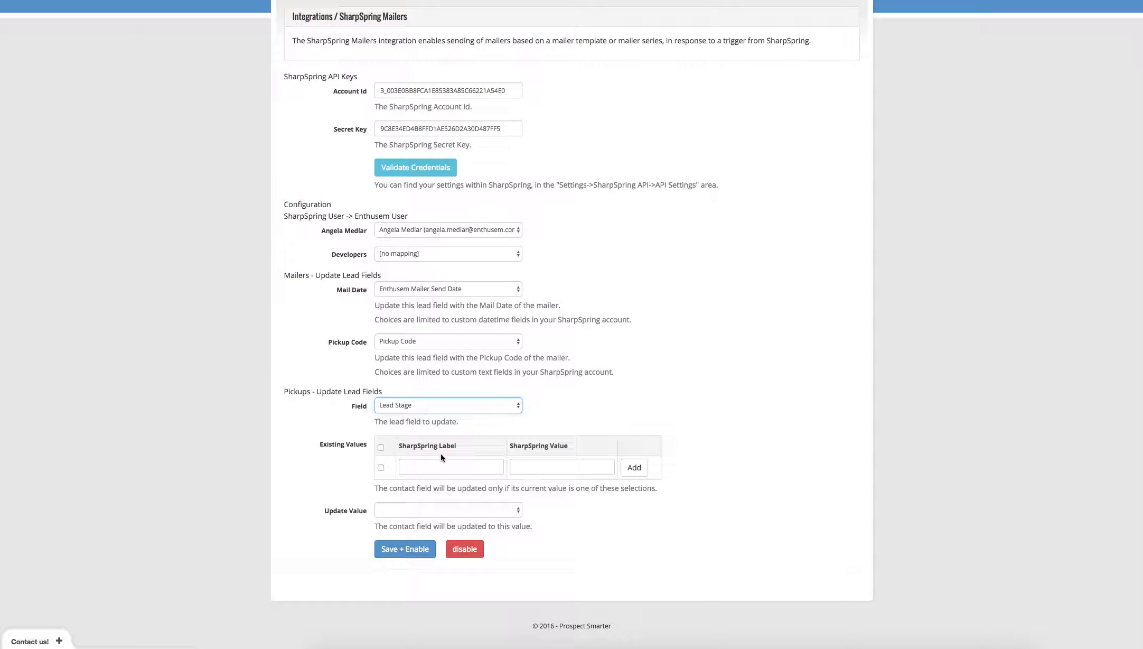
left_click(467, 510)
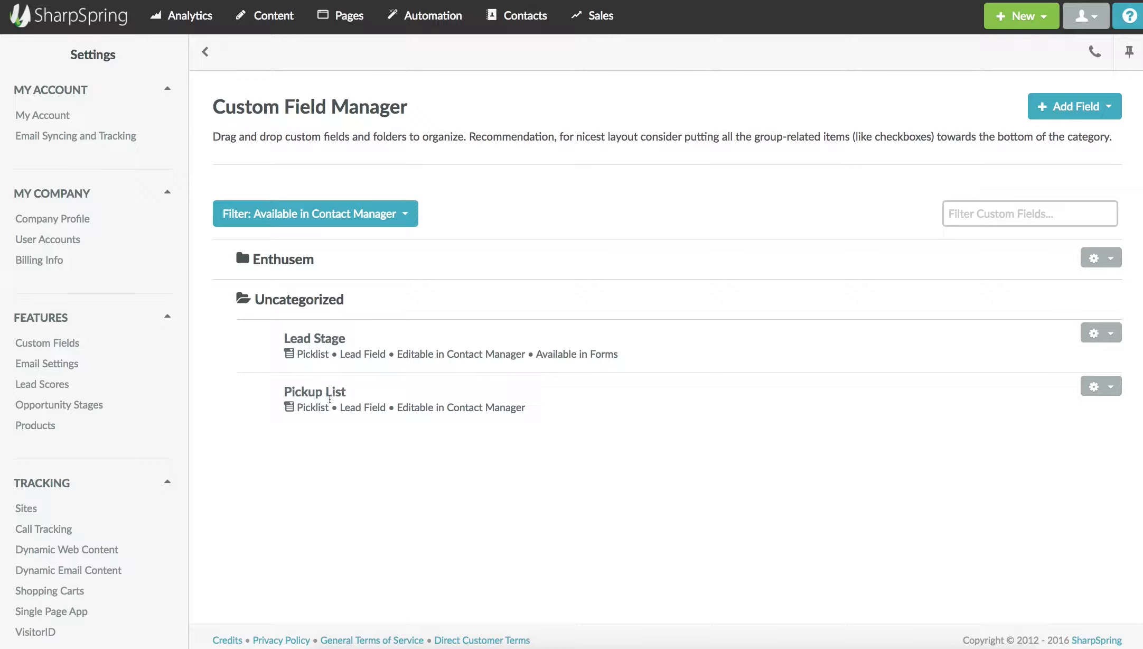
Edit the Lead Stage field from its gear menu and copy its Mail Card 1 picklist label.
left_click(1103, 334)
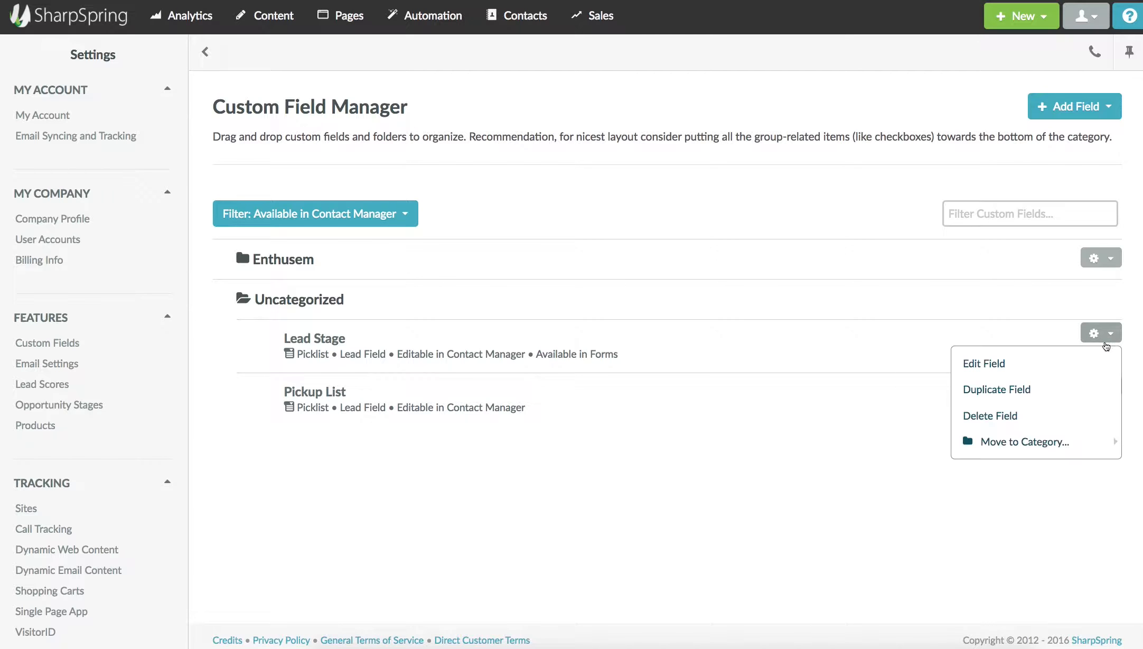
left_click(1004, 364)
scroll(378, 433, "down", 5)
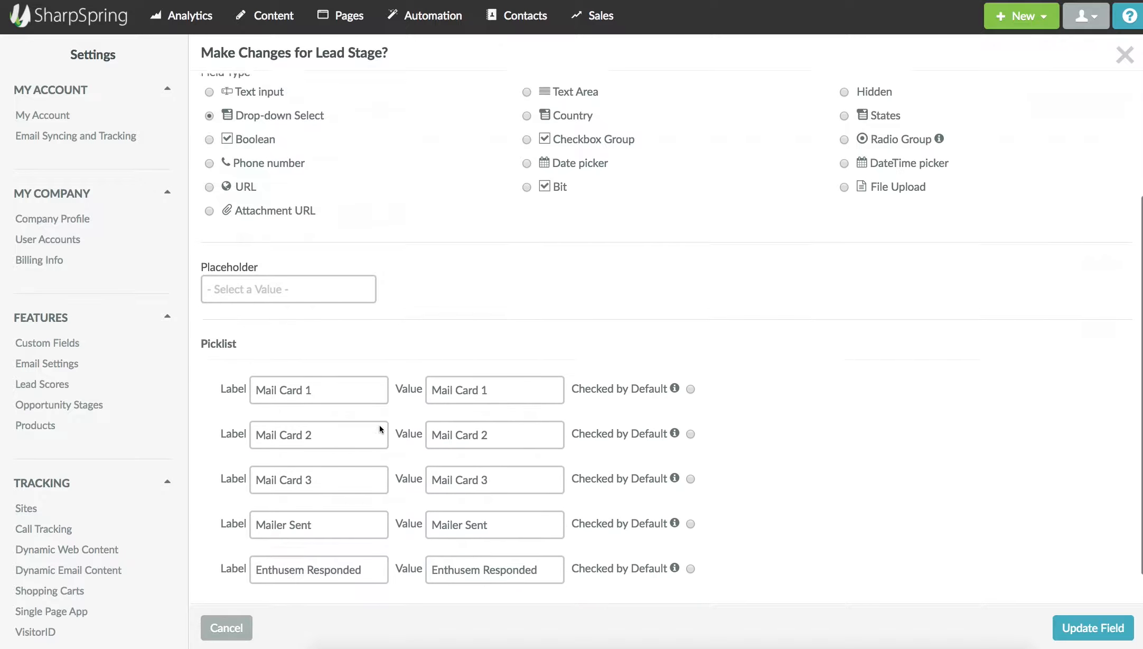
left_click_drag(377, 360, 256, 369)
key("super+c")
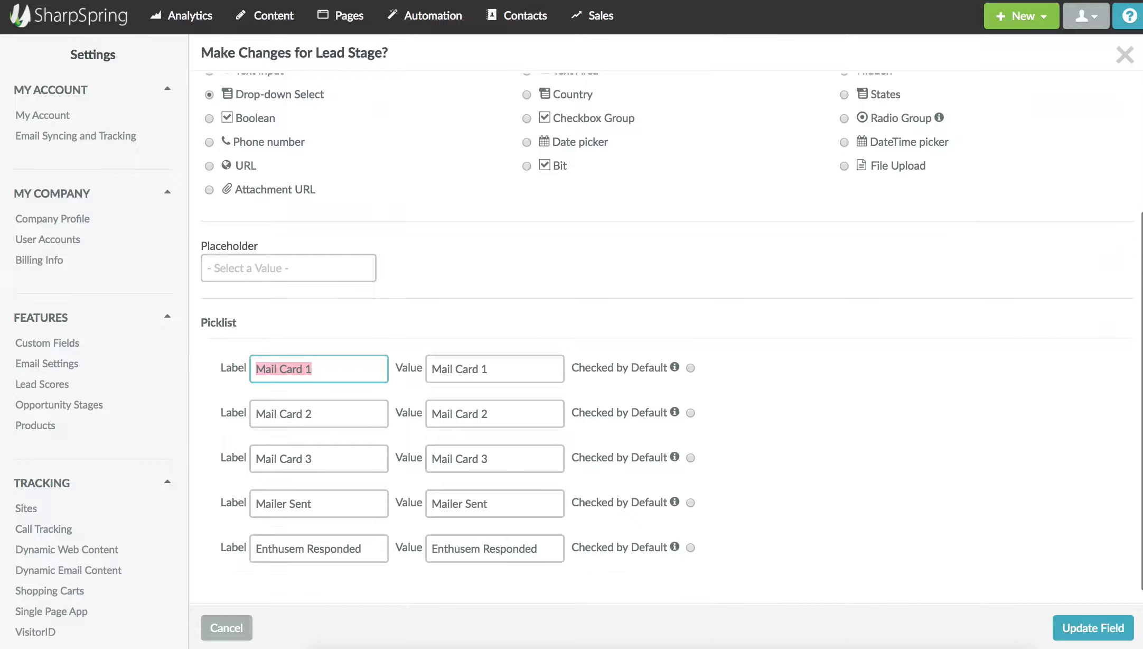
key("ctrl+Tab")
Add Existing Values rows for Mail Card 1 and Enthusem Responded, each with a matching value.
left_click(403, 467)
key("super+v")
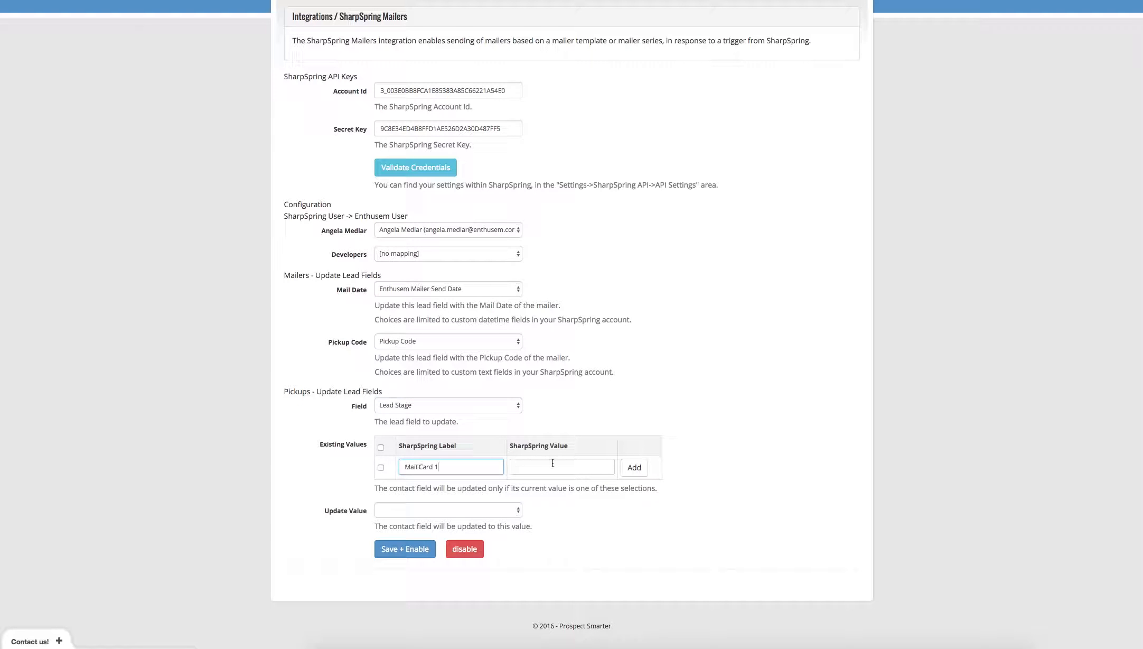
left_click(552, 463)
key("super+v")
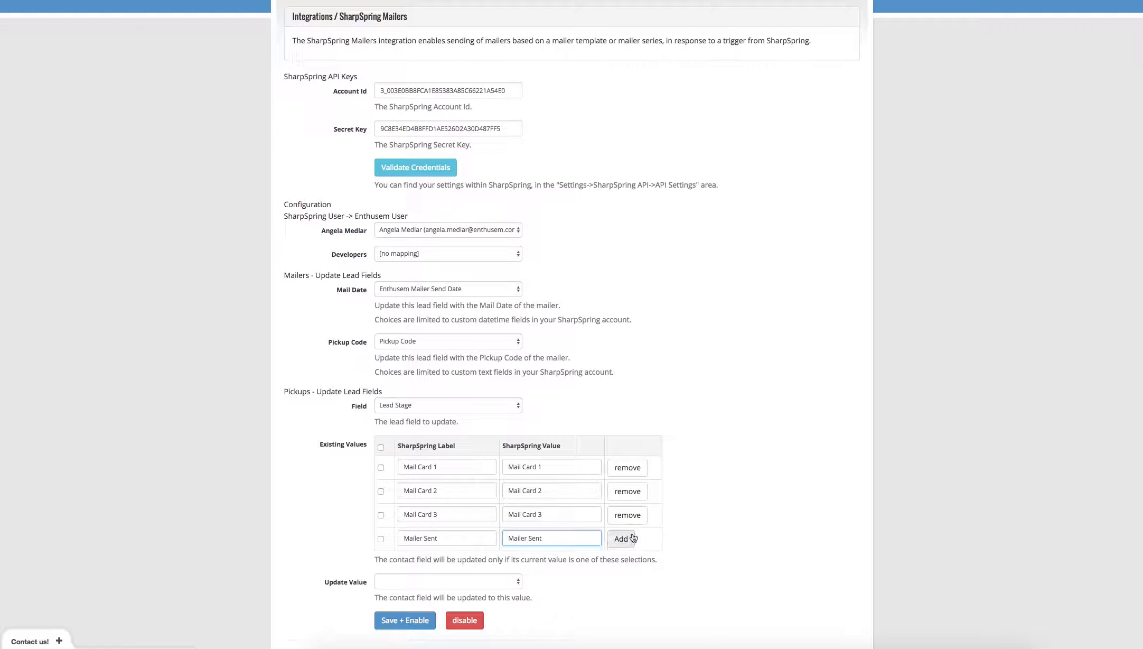
left_click(623, 538)
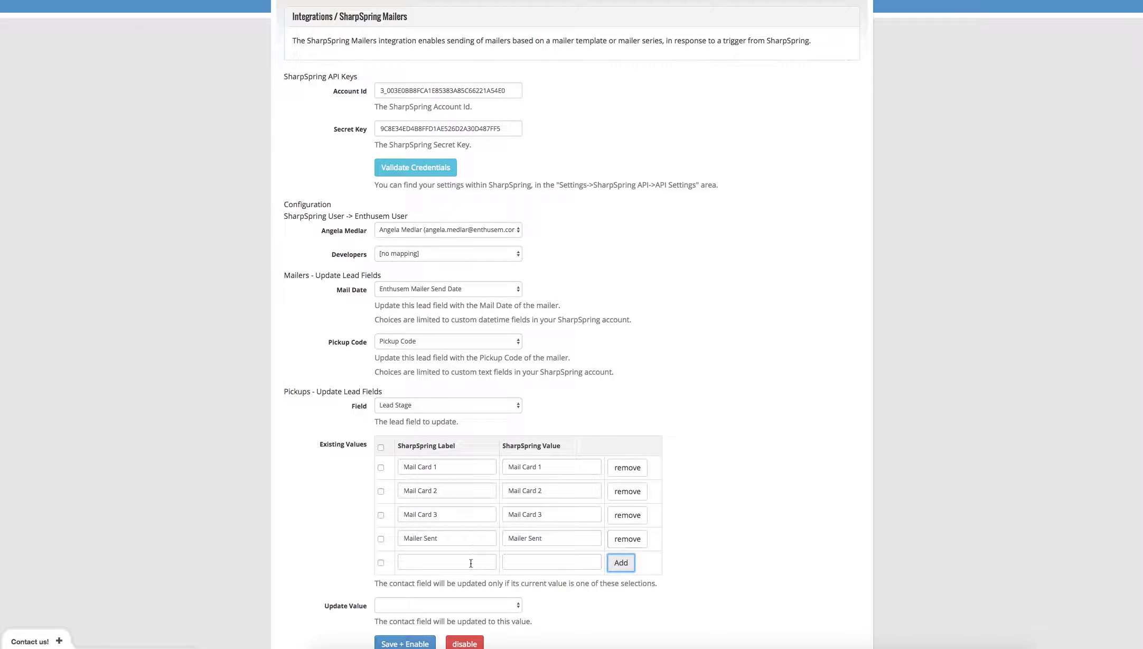
left_click(470, 562)
type("Enthusem Responded")
left_click(553, 562)
type("Enthusem Responded")
left_click(621, 562)
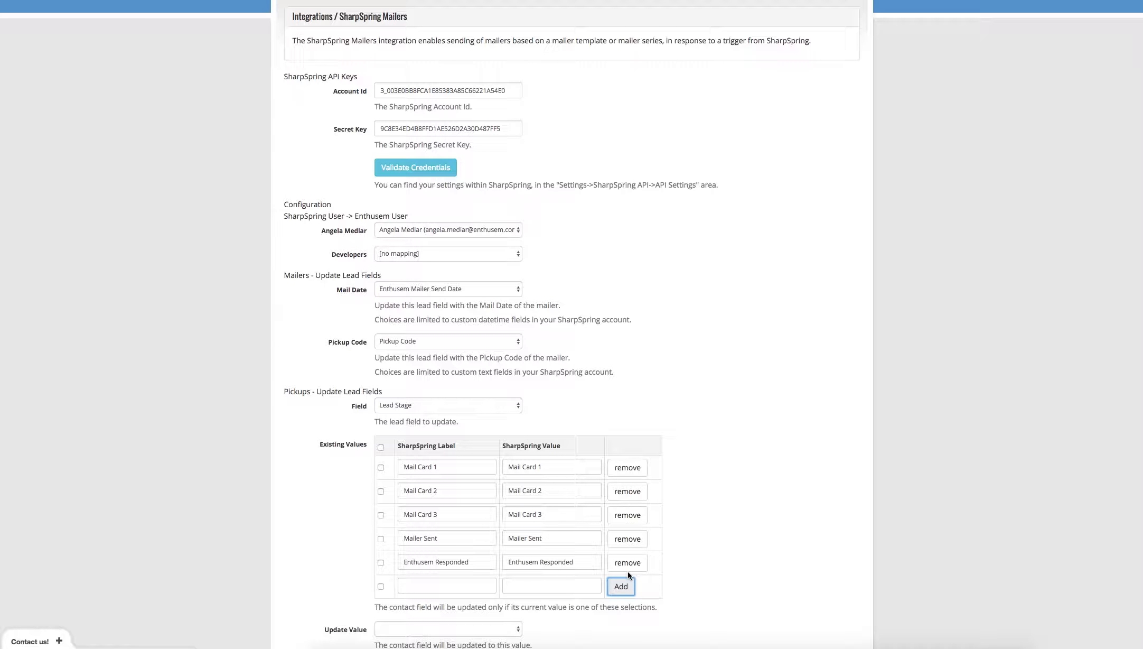
Tick Mail Card 1, Mail Card 2, Mail Card 3 and Mailer Sent as qualifying values.
scroll(629, 575, "down", 3)
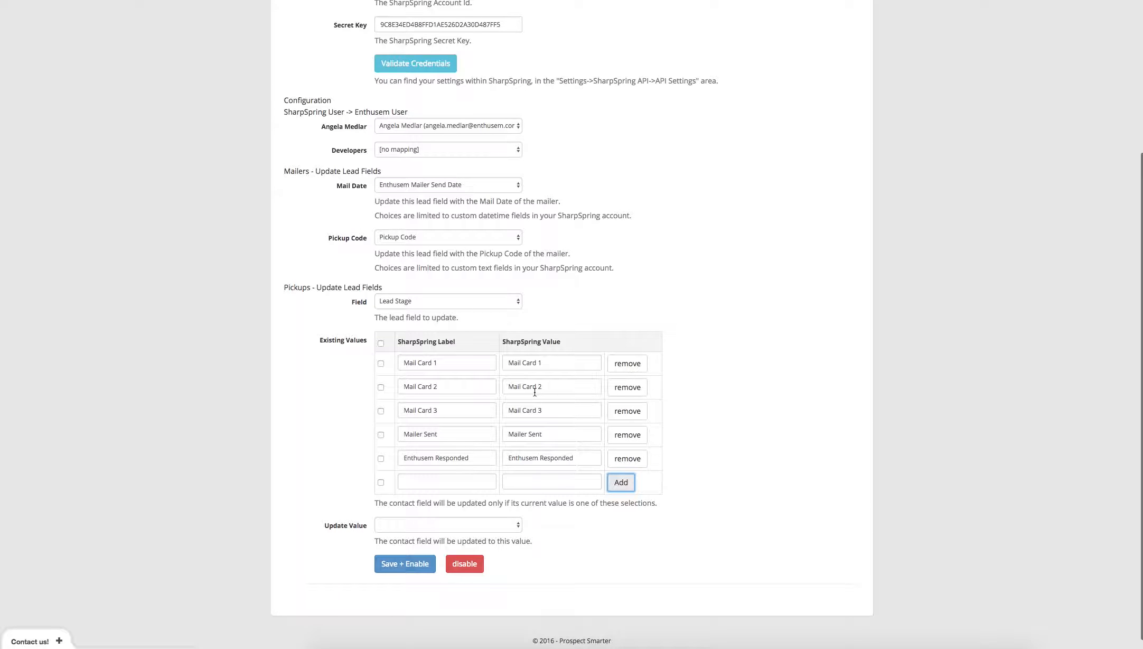
left_click(380, 363)
left_click(380, 387)
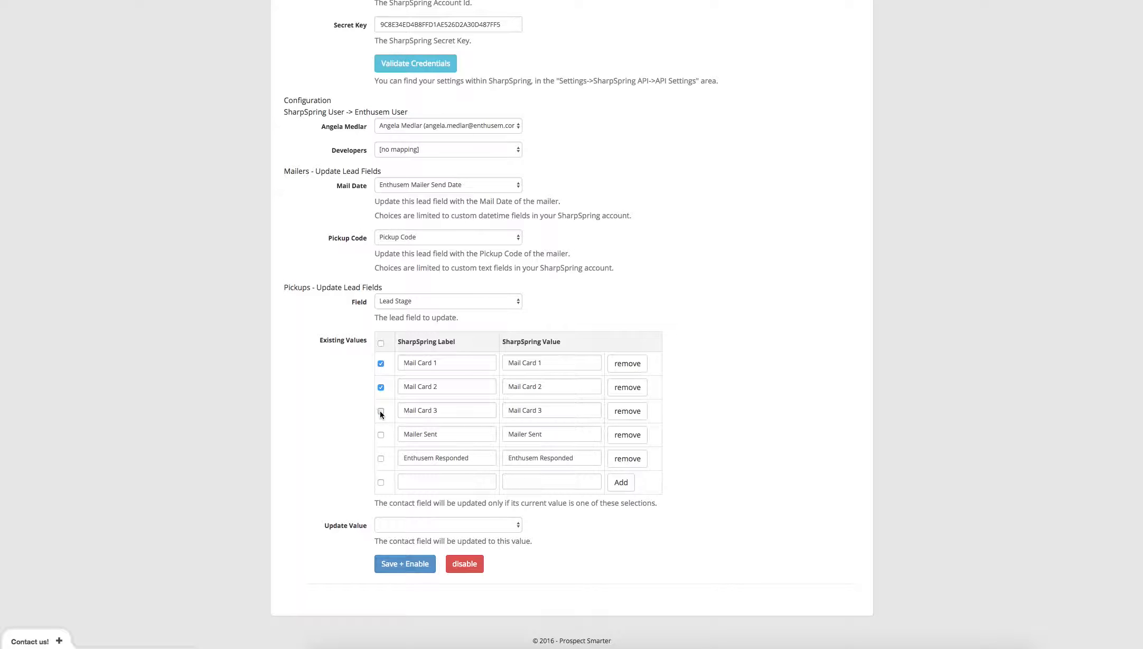
left_click(380, 411)
left_click(380, 435)
Set the update value to Enthusem Responded and save and enable the integration.
left_click(433, 524)
left_click(444, 560)
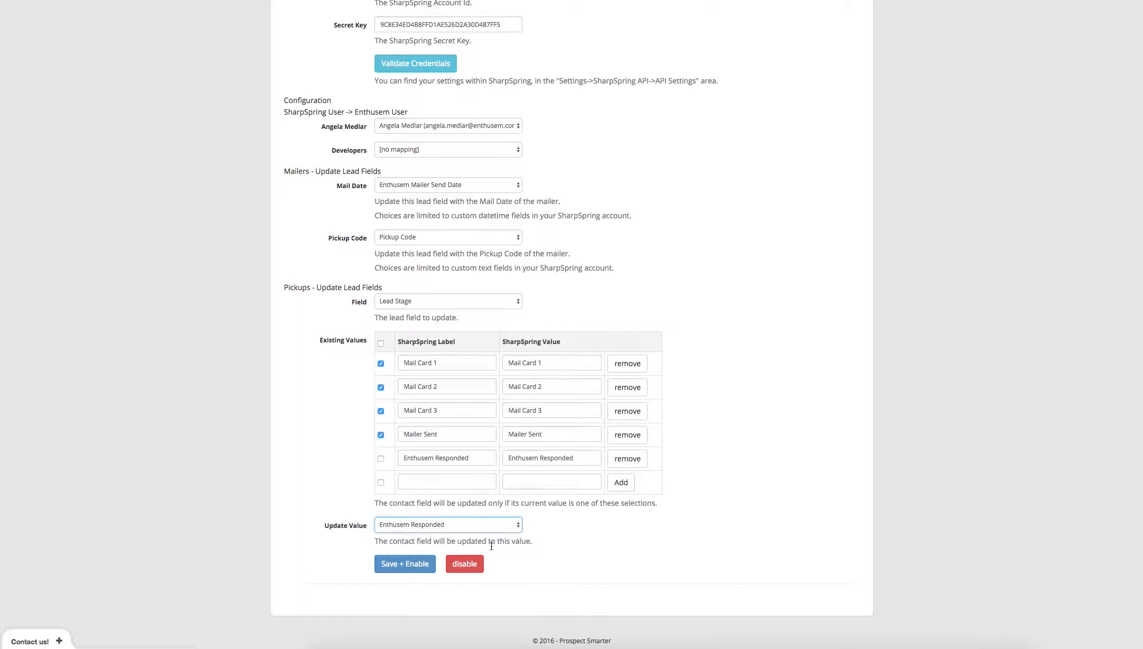
left_click(413, 569)
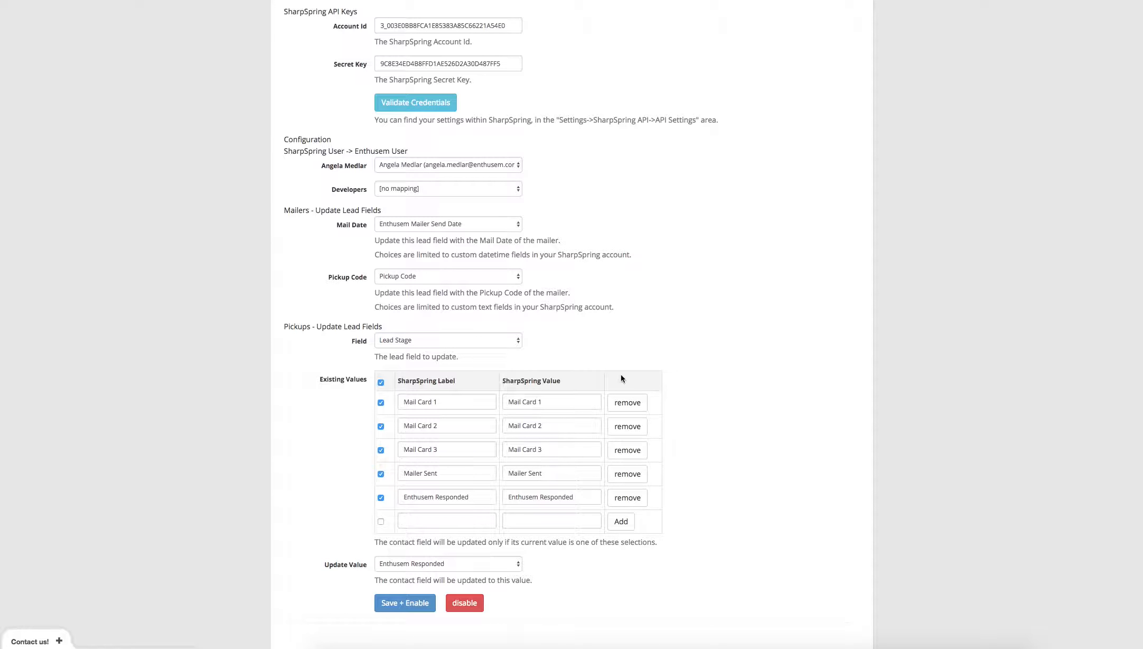
scroll(245, 187, "up", 4)
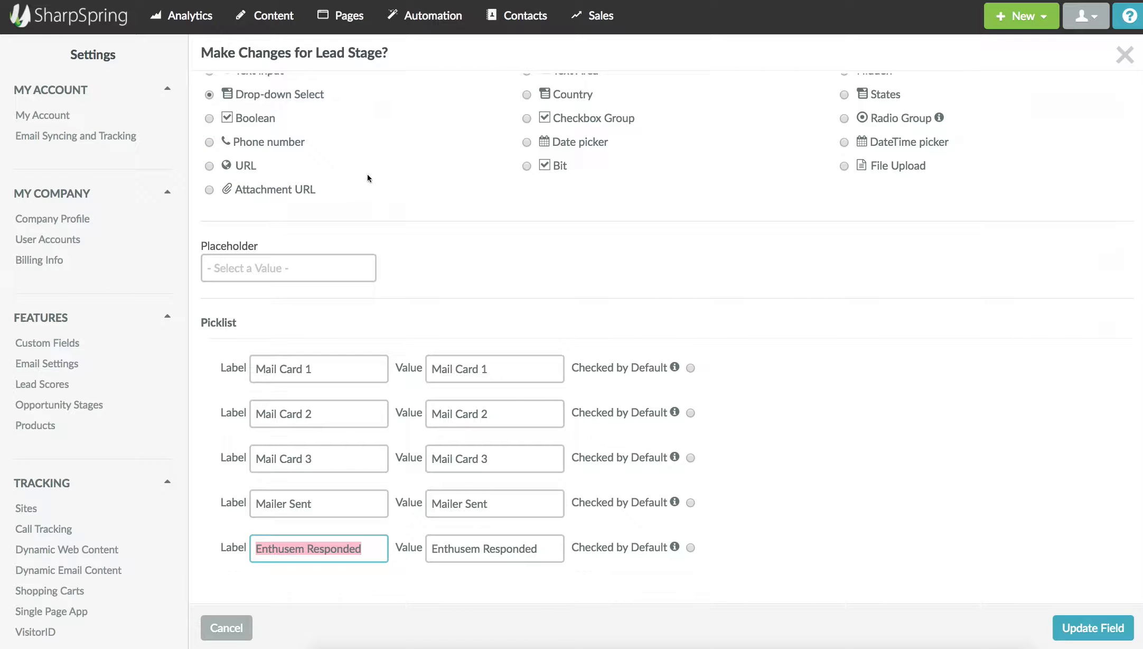
Edit the Send Enthusem Mailer workflow from Automation > Workflows and set its action to post back lead info.
mouse_move(443, 20)
left_click(425, 66)
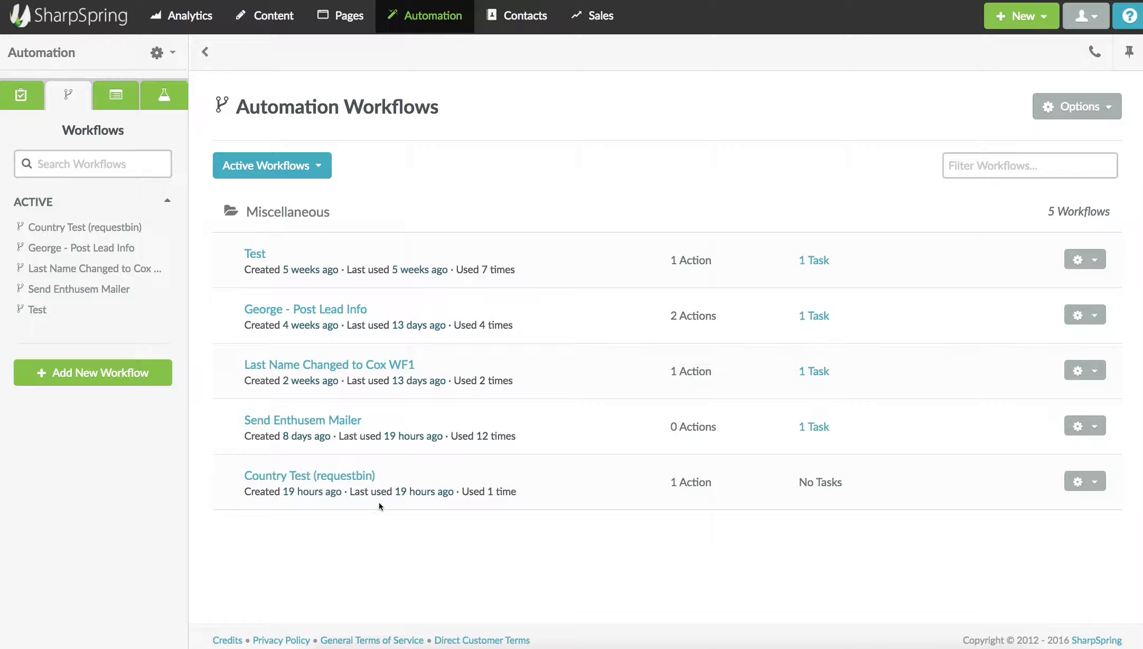
left_click(1081, 426)
left_click(1022, 458)
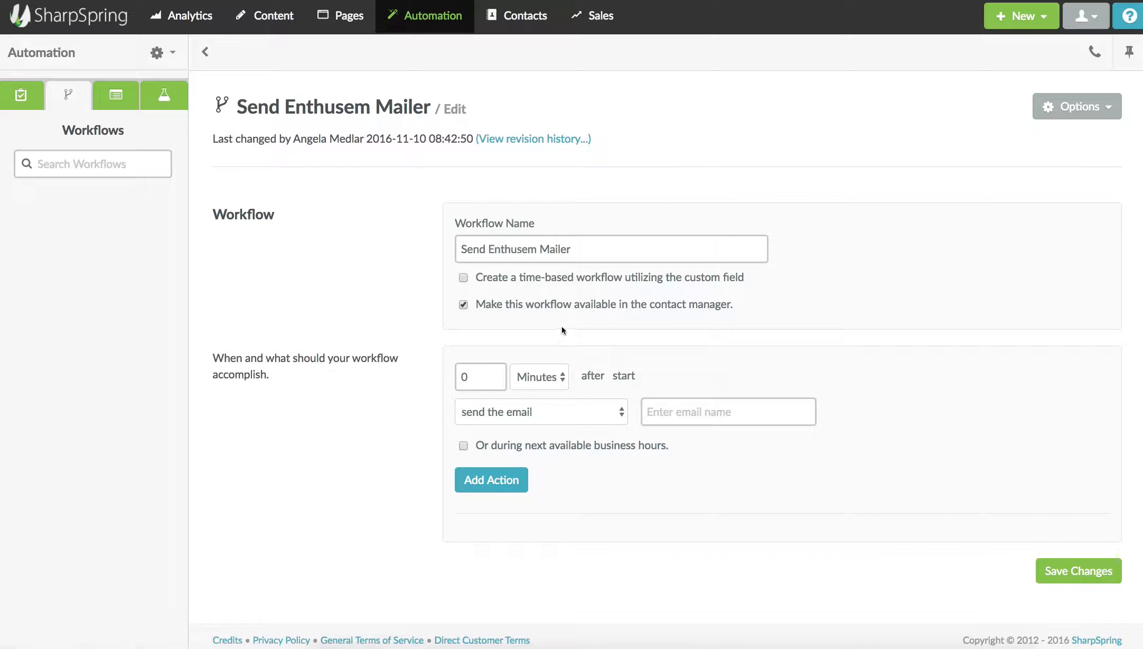
left_click(582, 413)
scroll(579, 446, "down", 3)
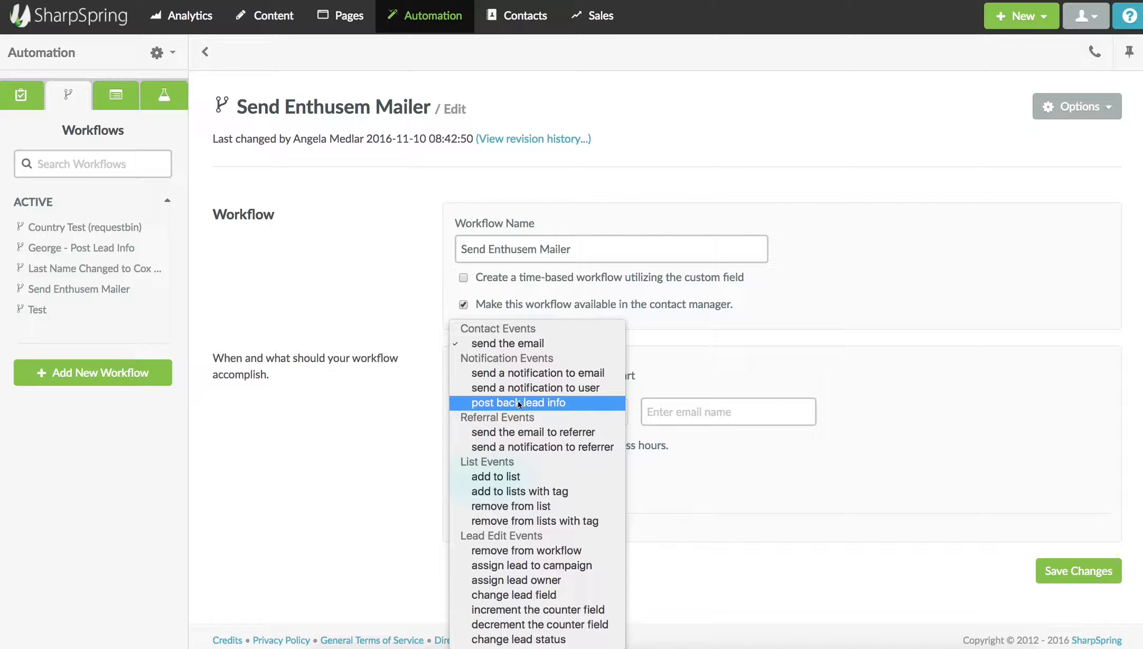
left_click(518, 402)
mouse_move(417, 10)
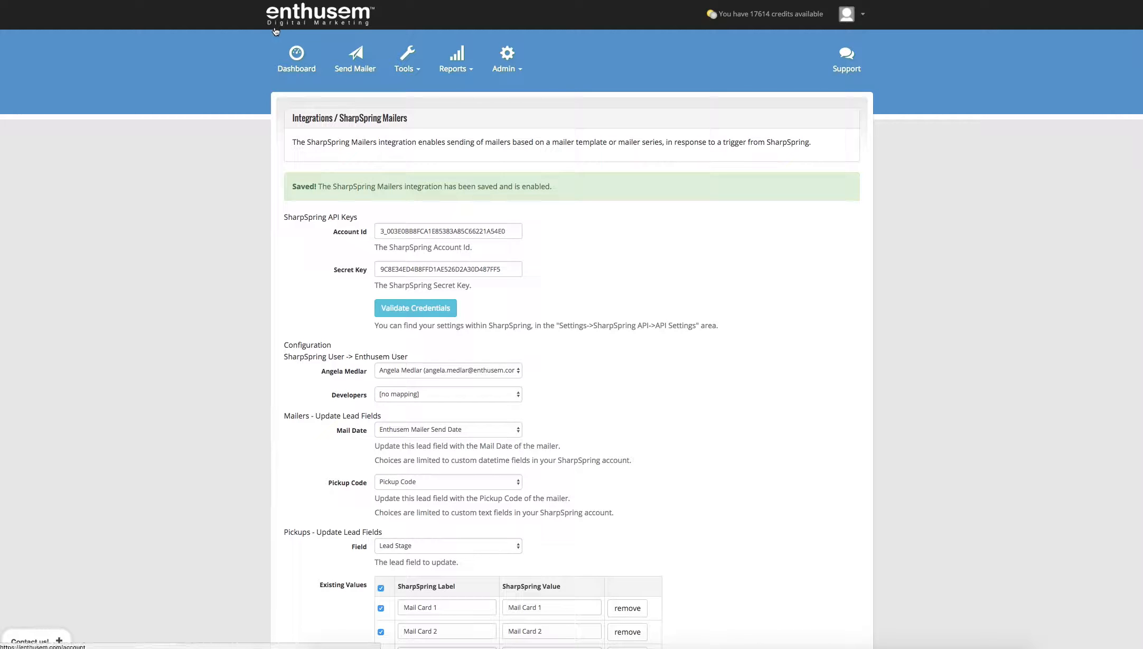
Copy the SharpSpring integration URL from the ~Thank You Example mailer template's integration info.
mouse_move(405, 76)
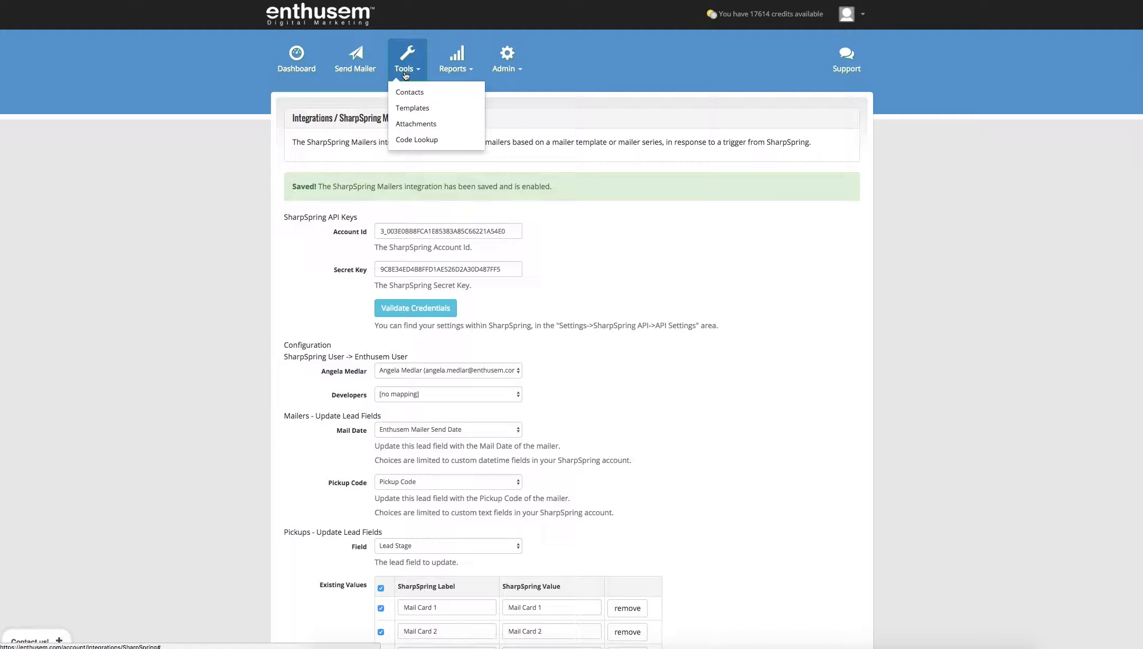
left_click(413, 108)
left_click(299, 146)
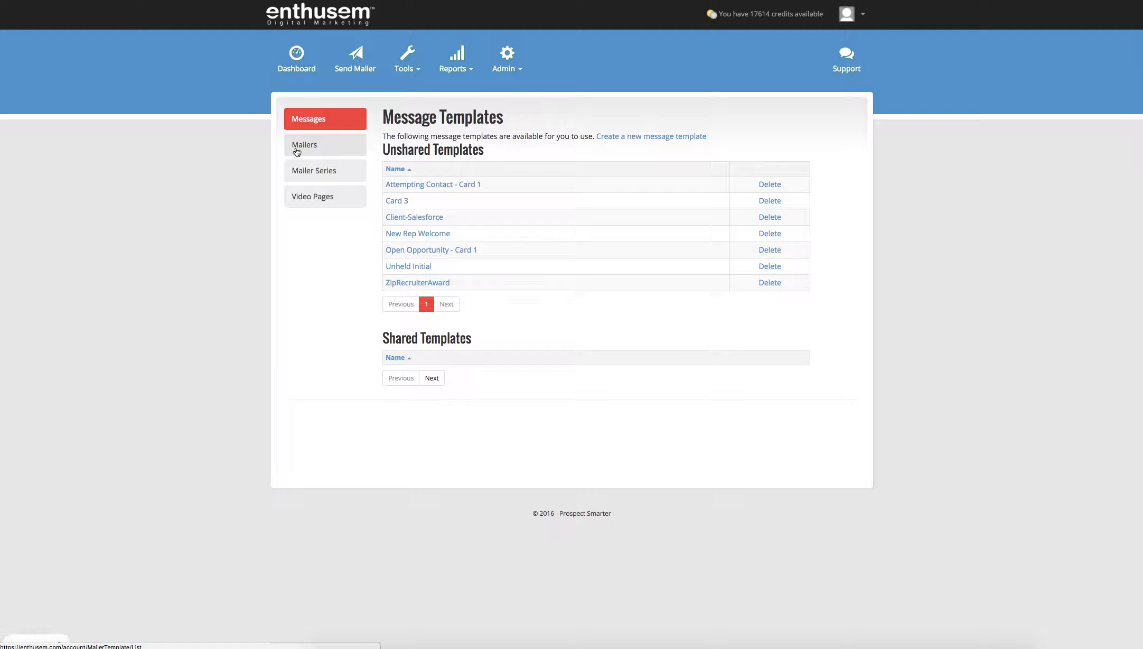
left_click(400, 219)
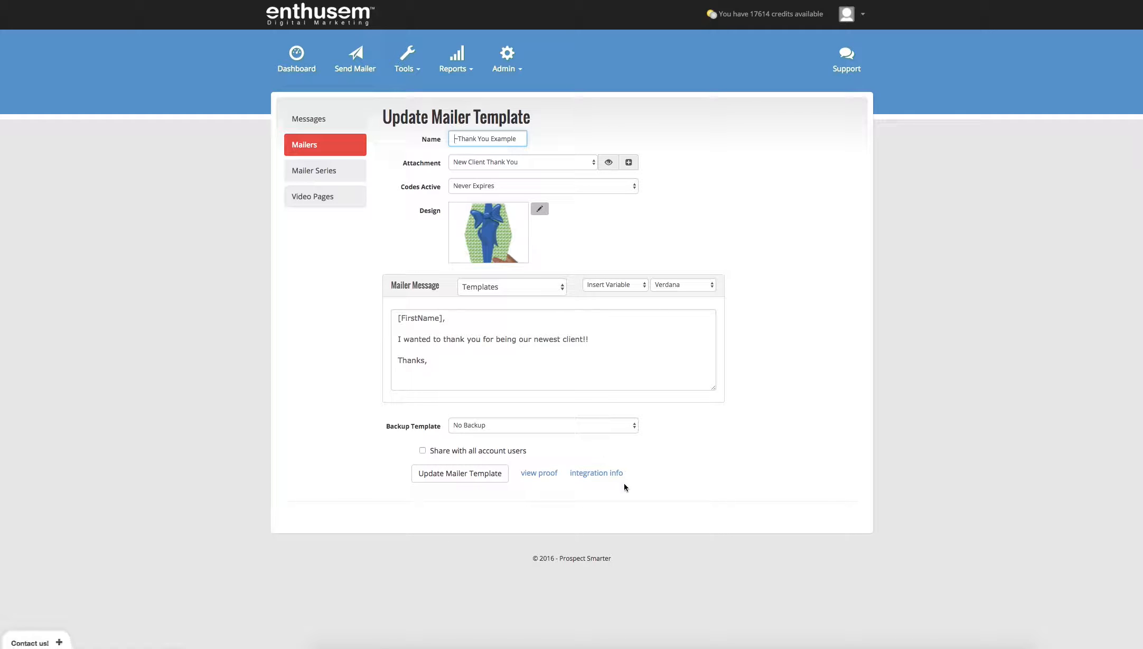
left_click(597, 473)
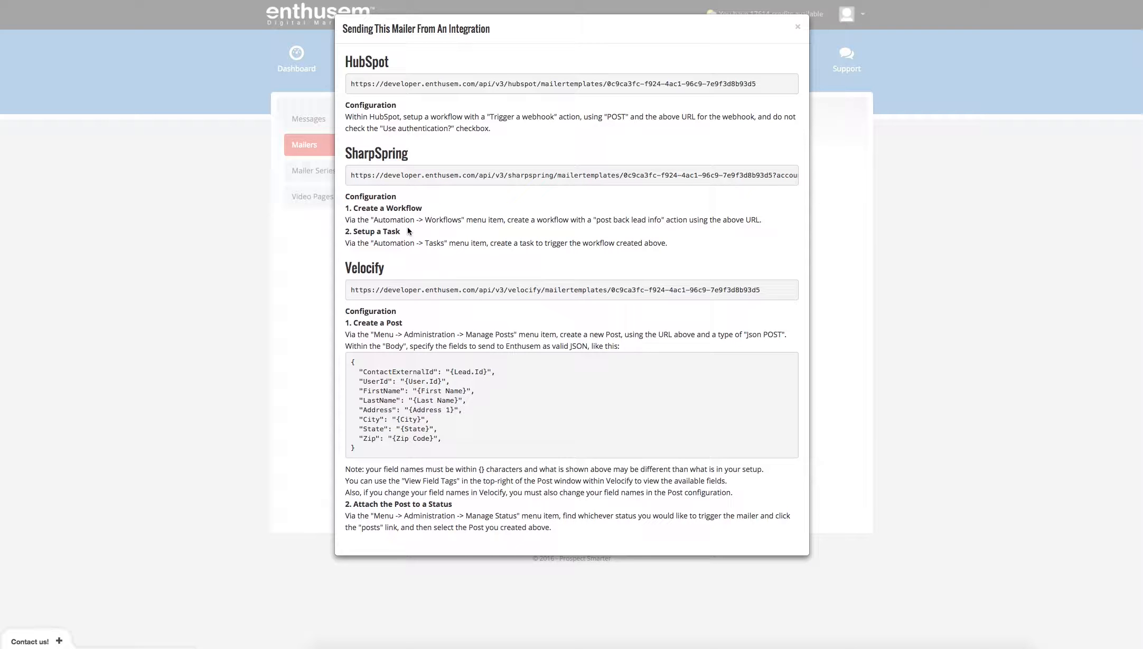
left_click_drag(351, 173, 819, 177)
left_click(819, 177)
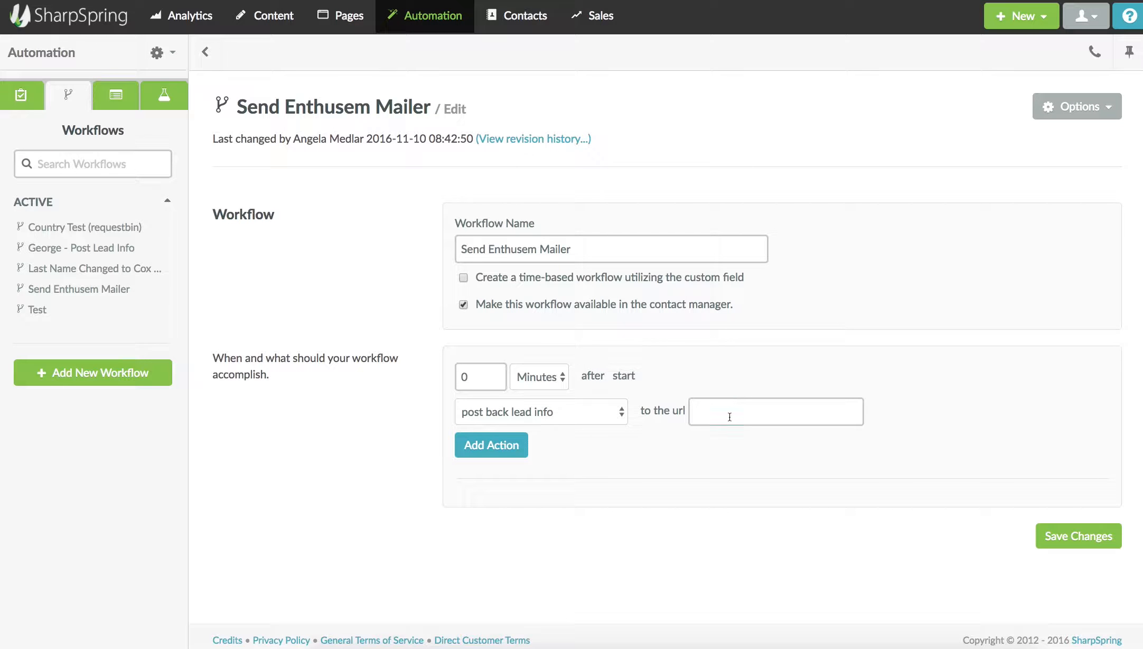
Paste the URL as the workflow's post-back action, add the action and save the workflow.
left_click(729, 417)
key("ctrl+v")
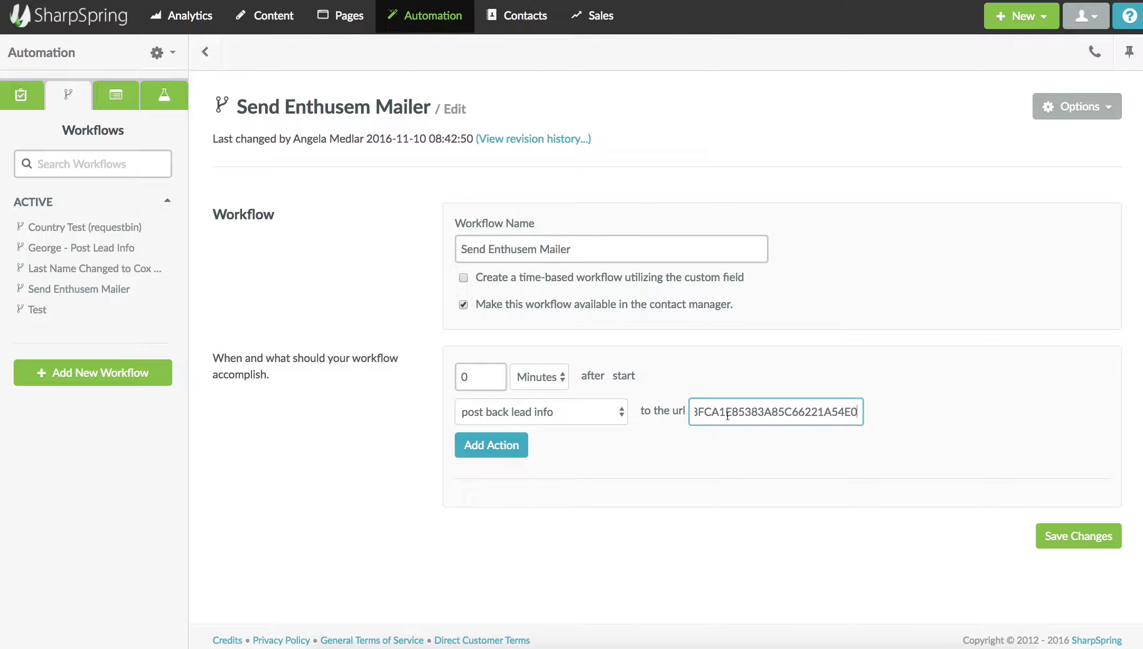
left_click(496, 447)
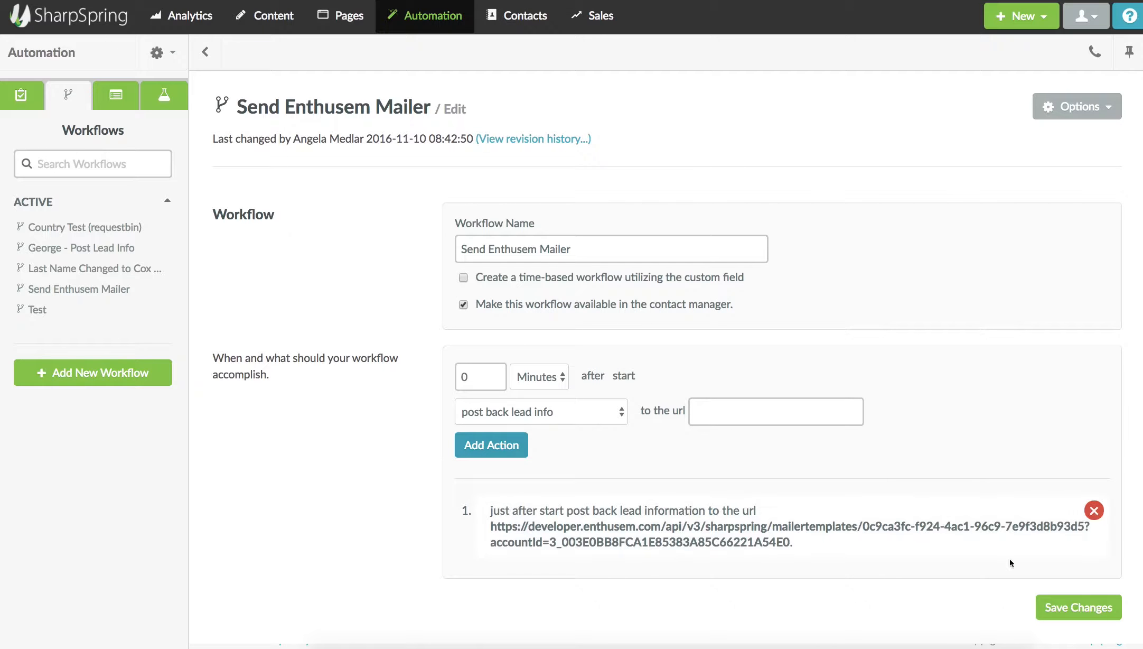
left_click(1097, 611)
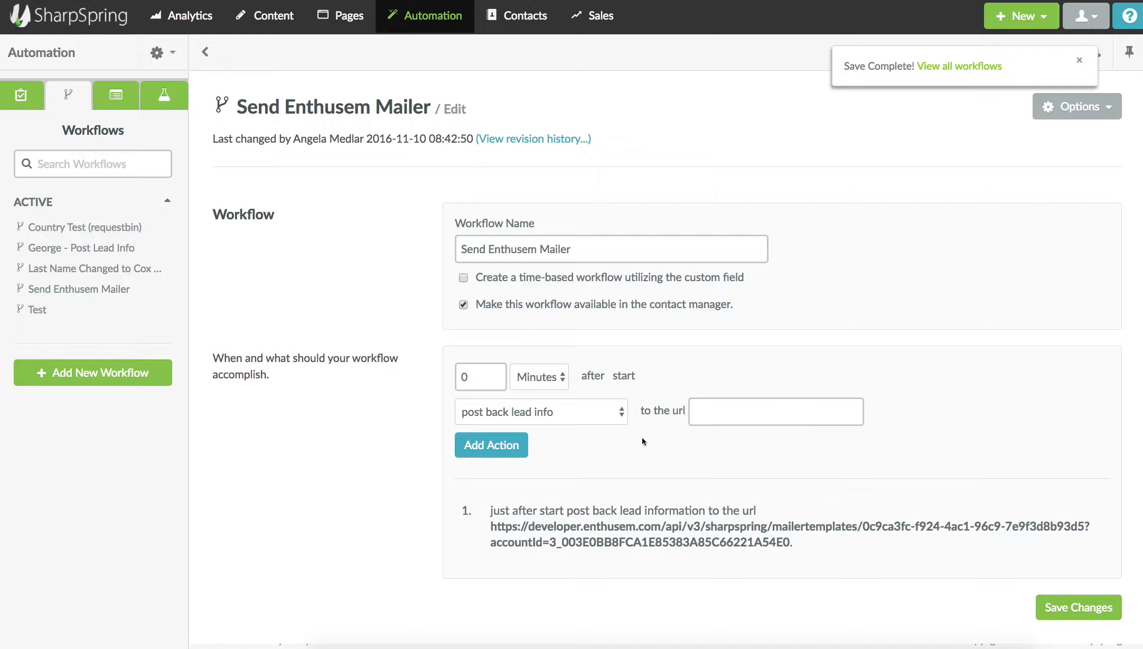
Open the Trigger Enthusem Card task for editing from Automation > Tasks.
mouse_move(418, 20)
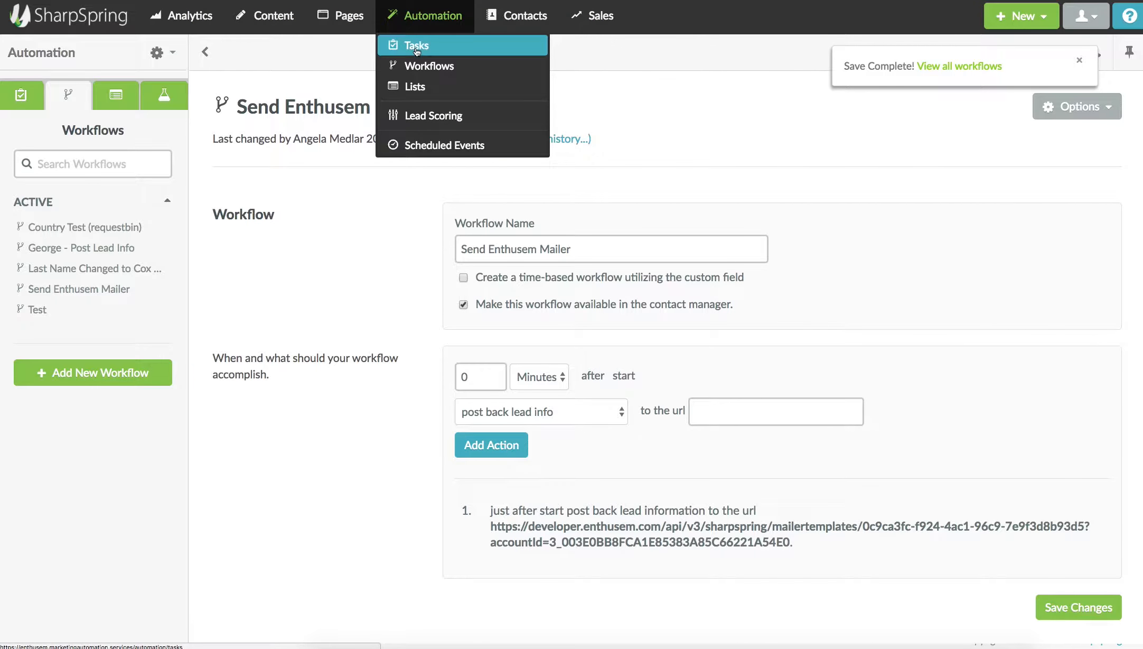
left_click(416, 48)
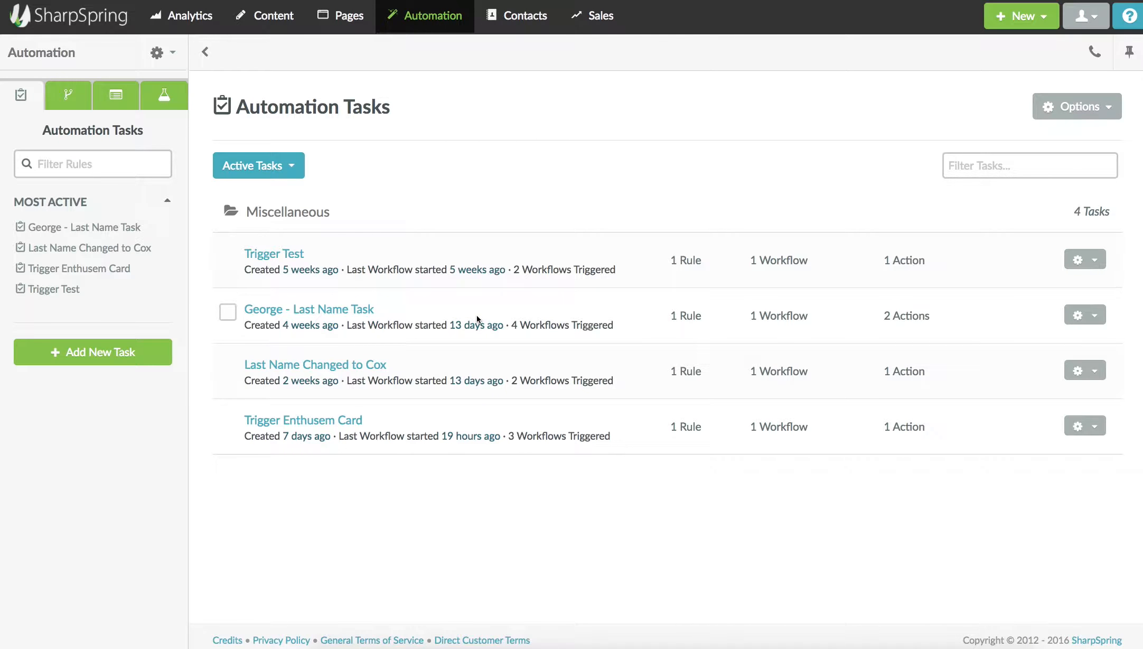
left_click(1097, 422)
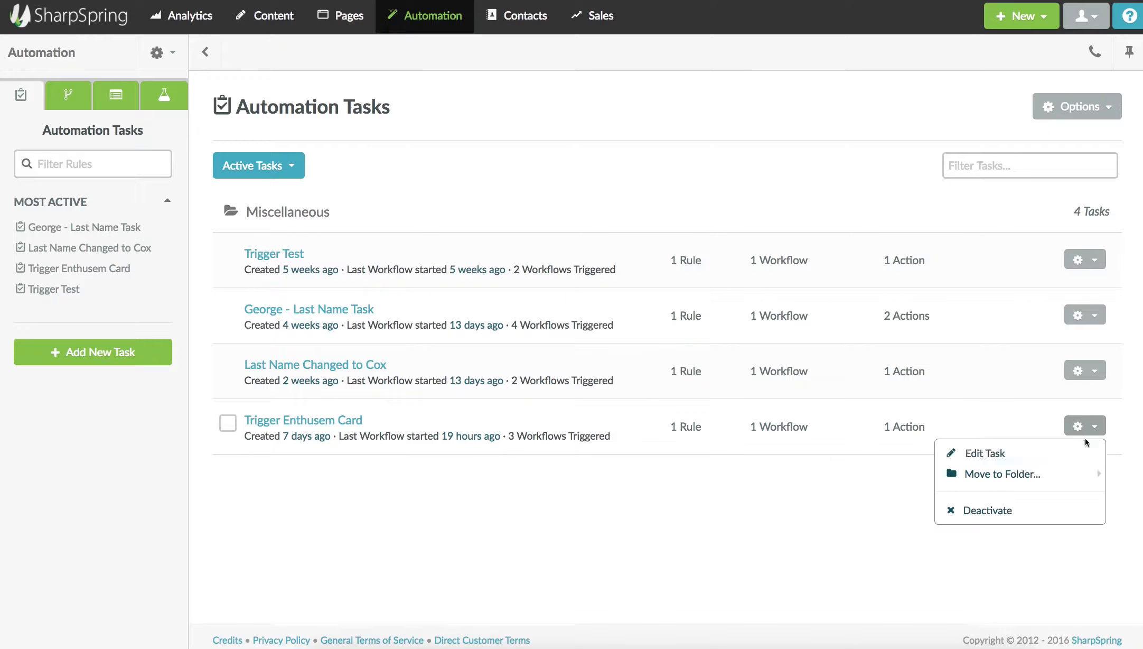
left_click(990, 453)
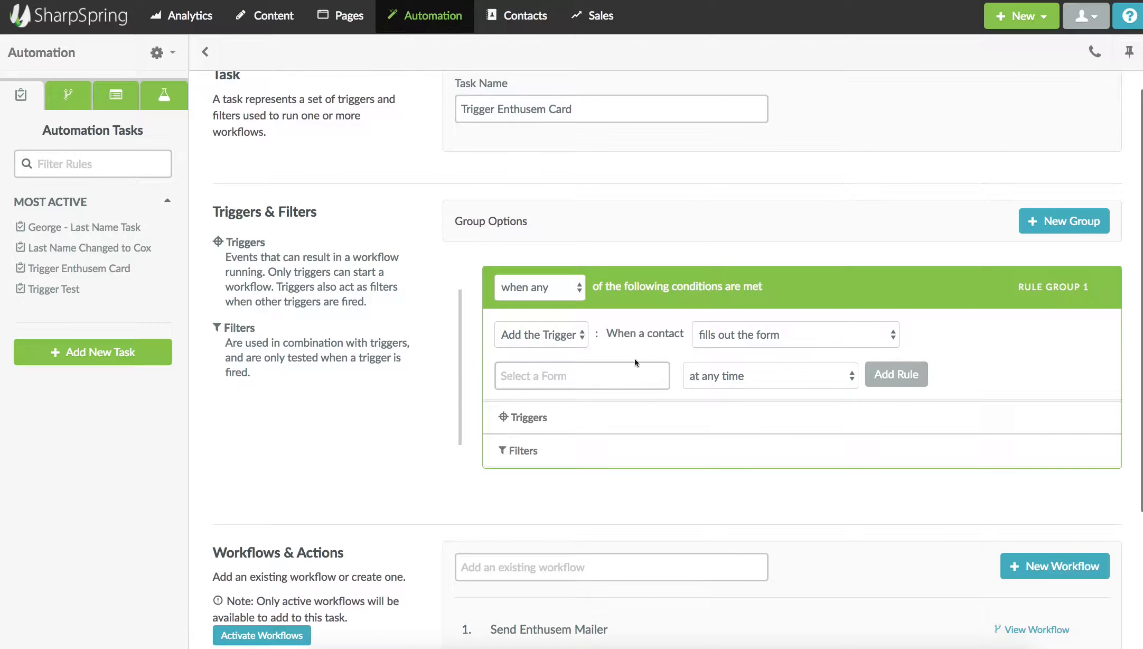
Add a trigger rule that fires when a contact's Lead Stage field changes to Mail Card 1.
left_click(738, 341)
left_click(731, 397)
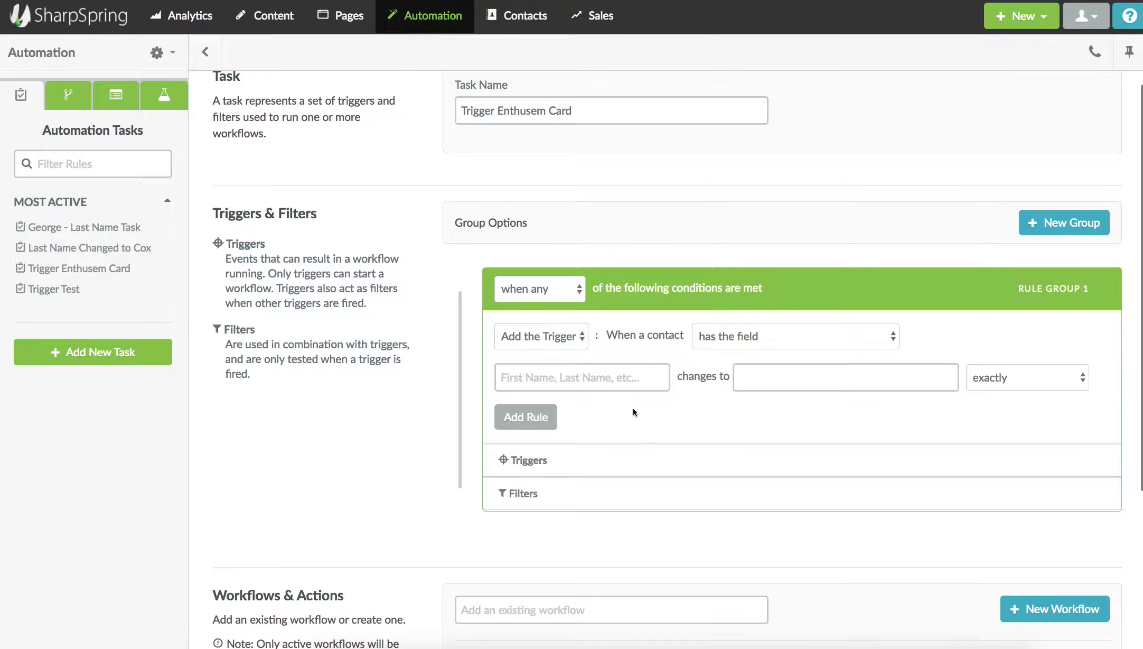
type("Lead Score")
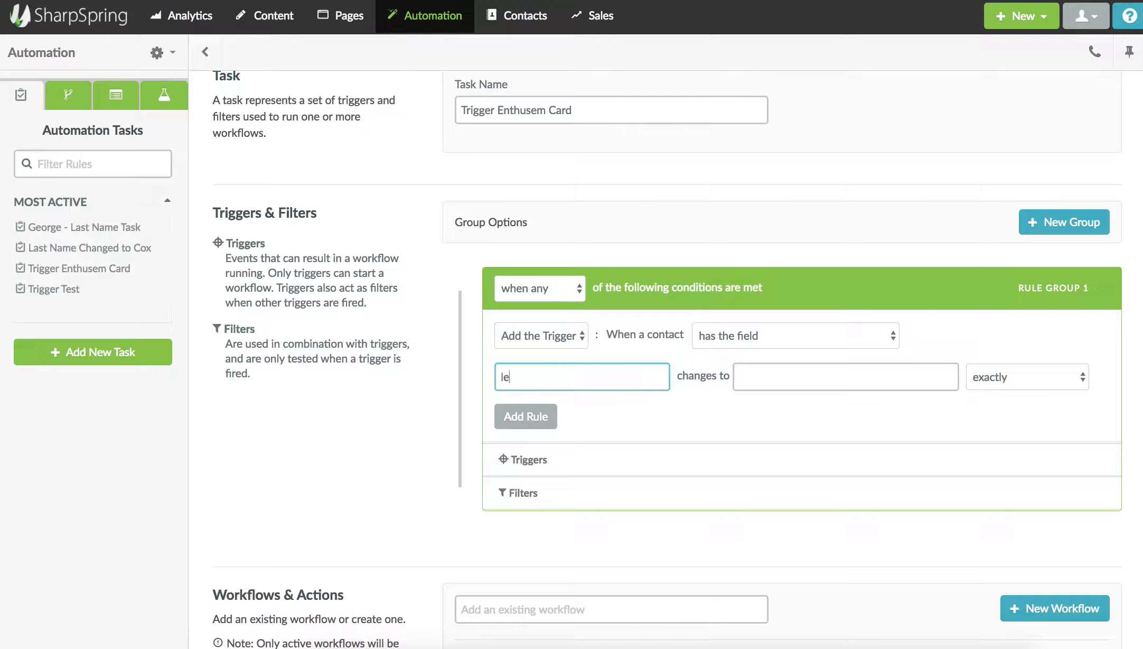
left_click(532, 446)
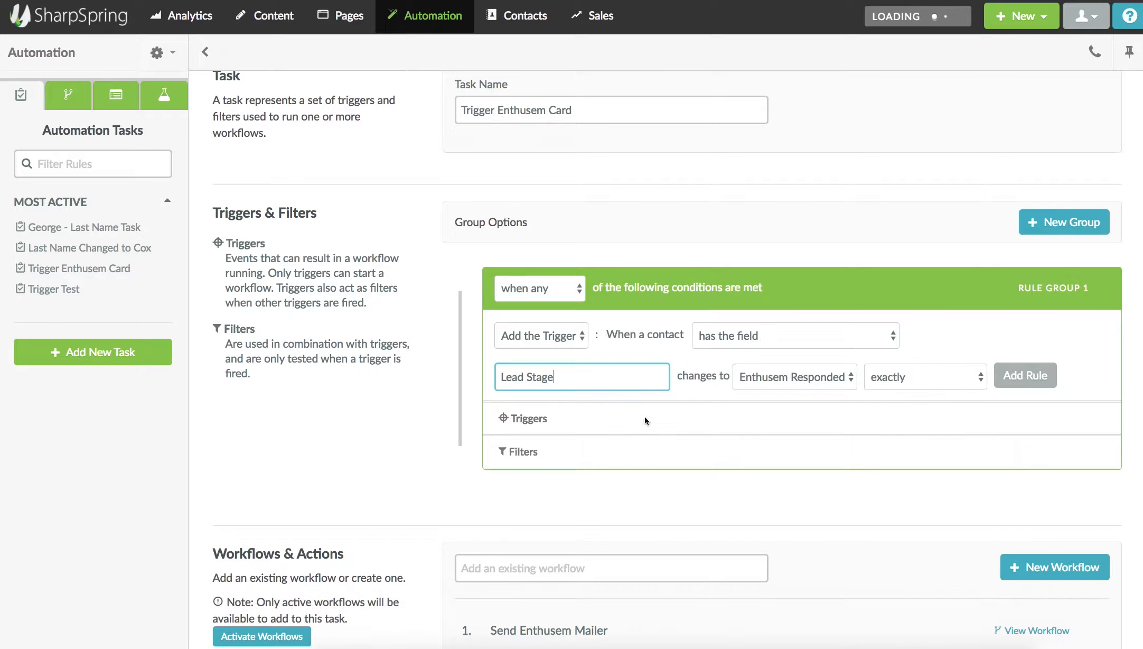
left_click(815, 407)
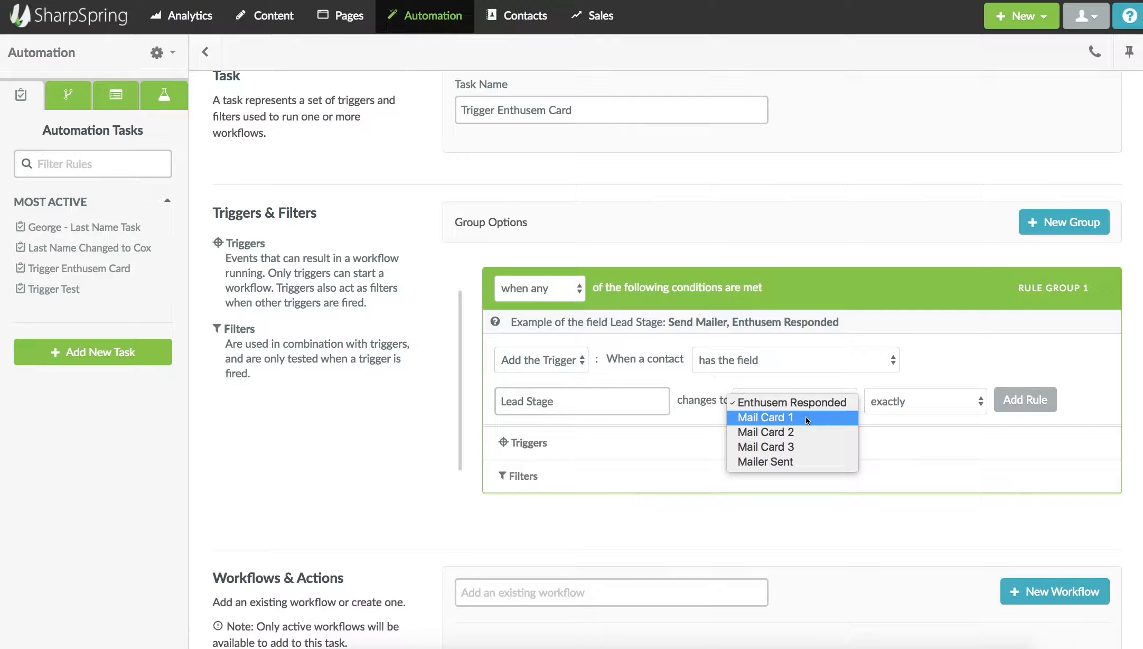
left_click(771, 418)
left_click(1022, 403)
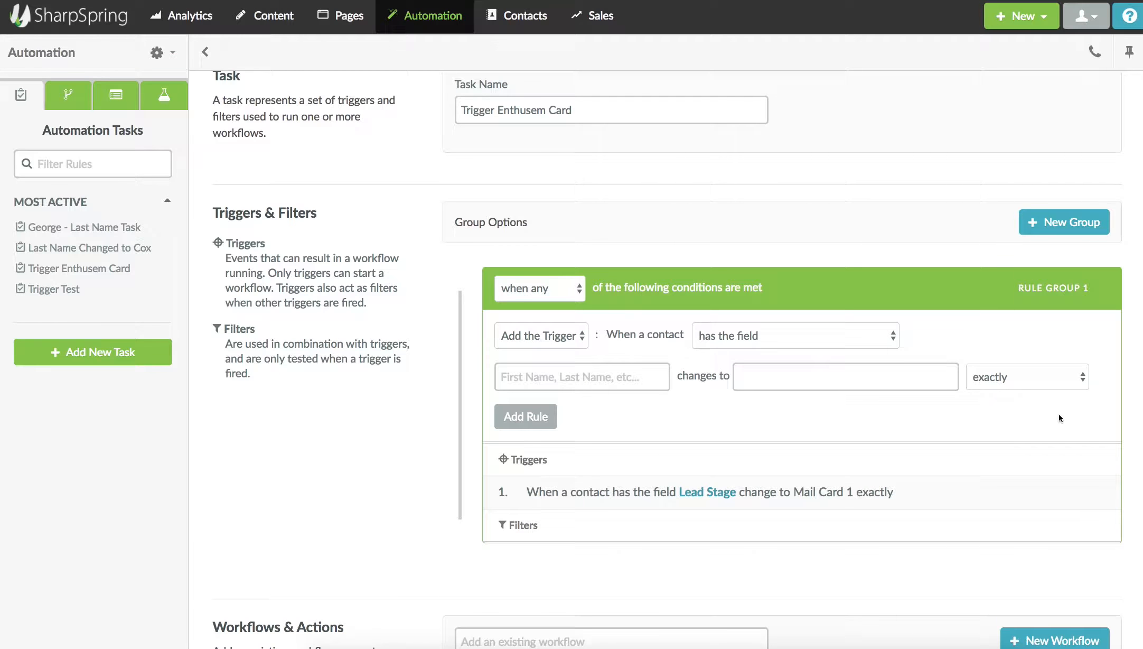
Remove the Send Enthusem Mailer workflow from the task and add it back.
scroll(945, 425, "down", 3)
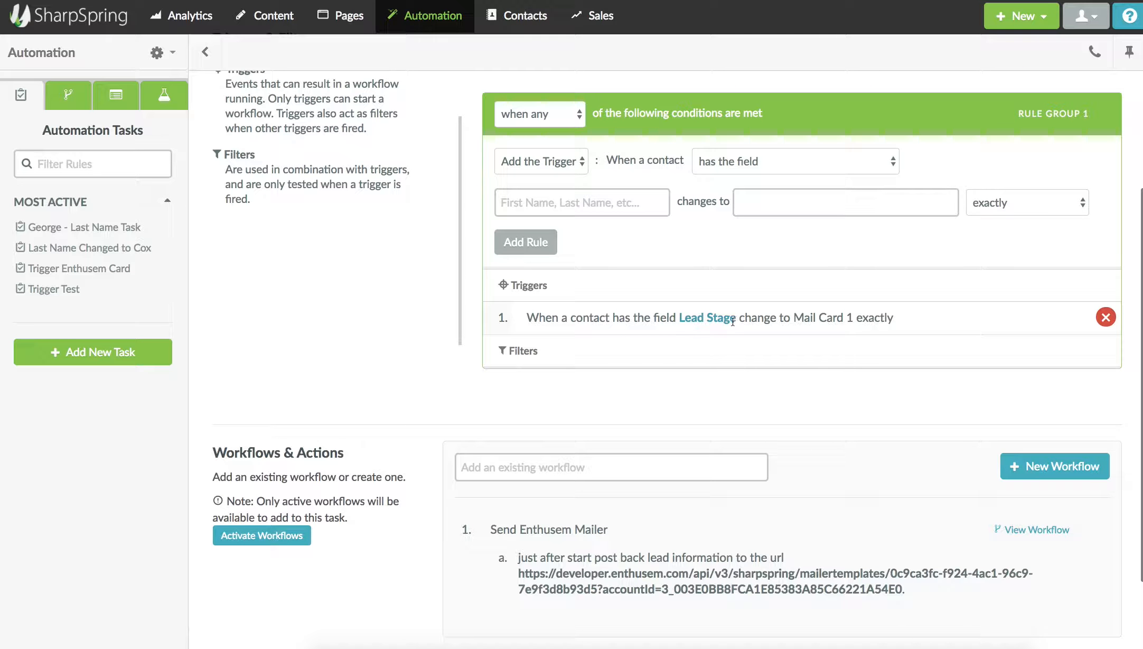
scroll(1093, 529, "down", 1)
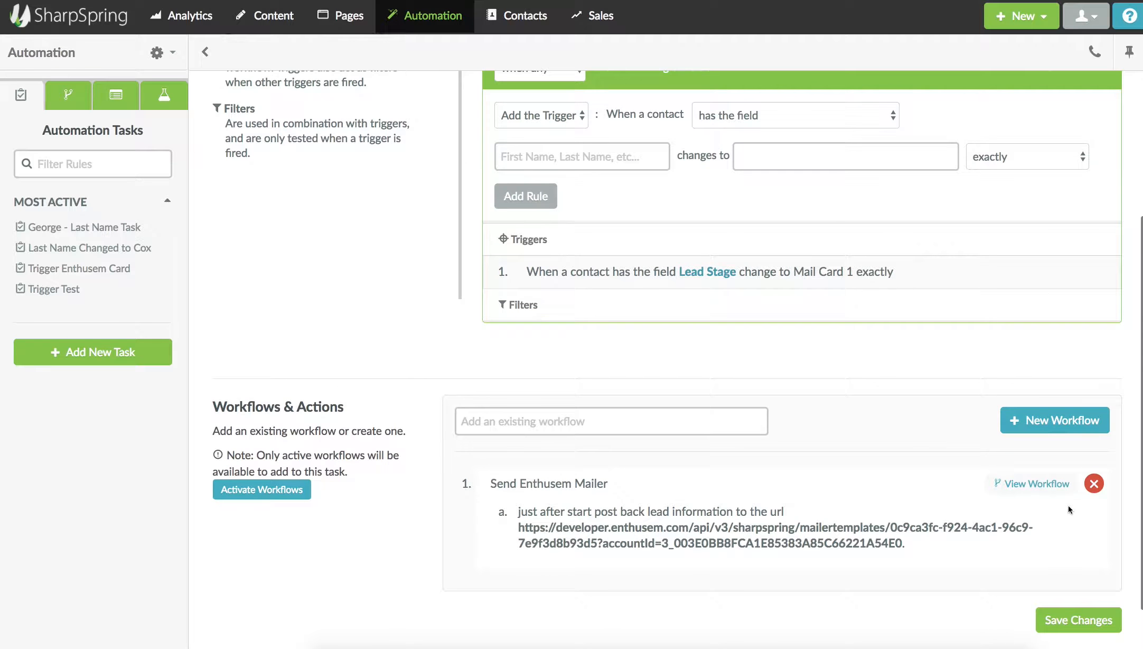
left_click(1093, 484)
left_click(560, 437)
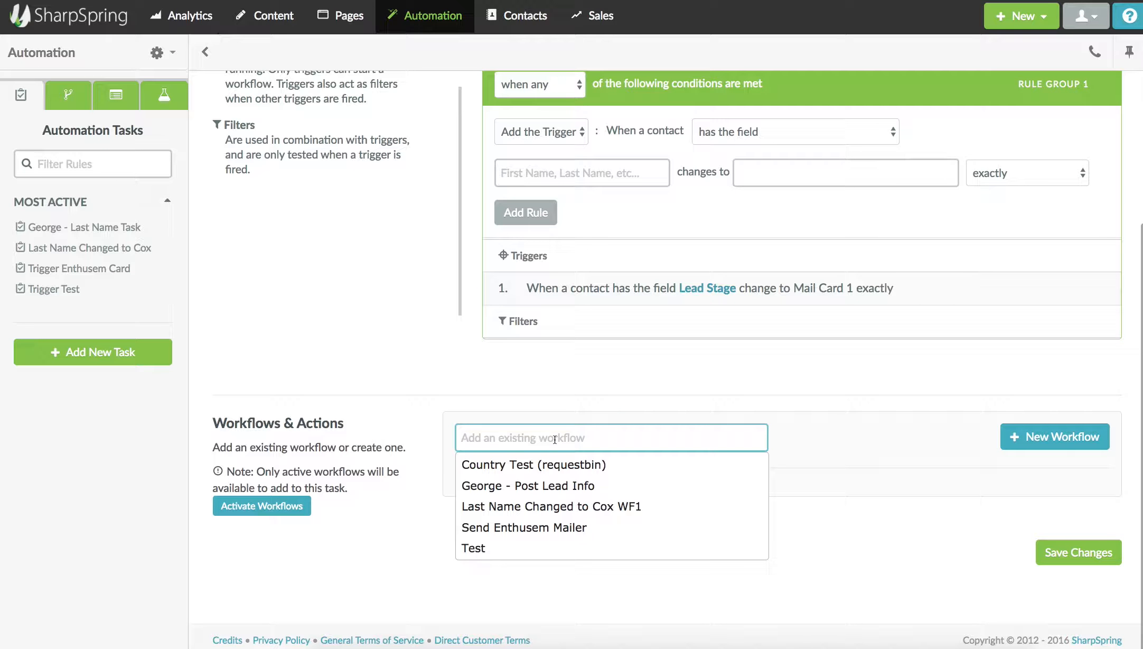
left_click(531, 531)
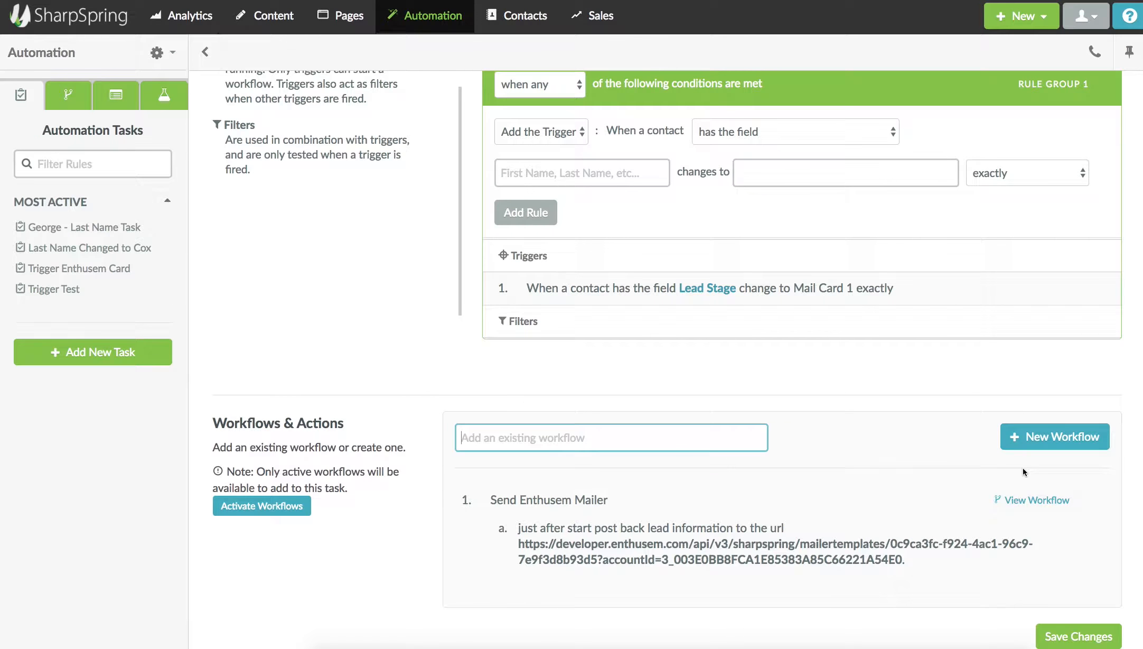
Save the task's changes and open the test contact's record in Contacts.
scroll(951, 455, "down", 1)
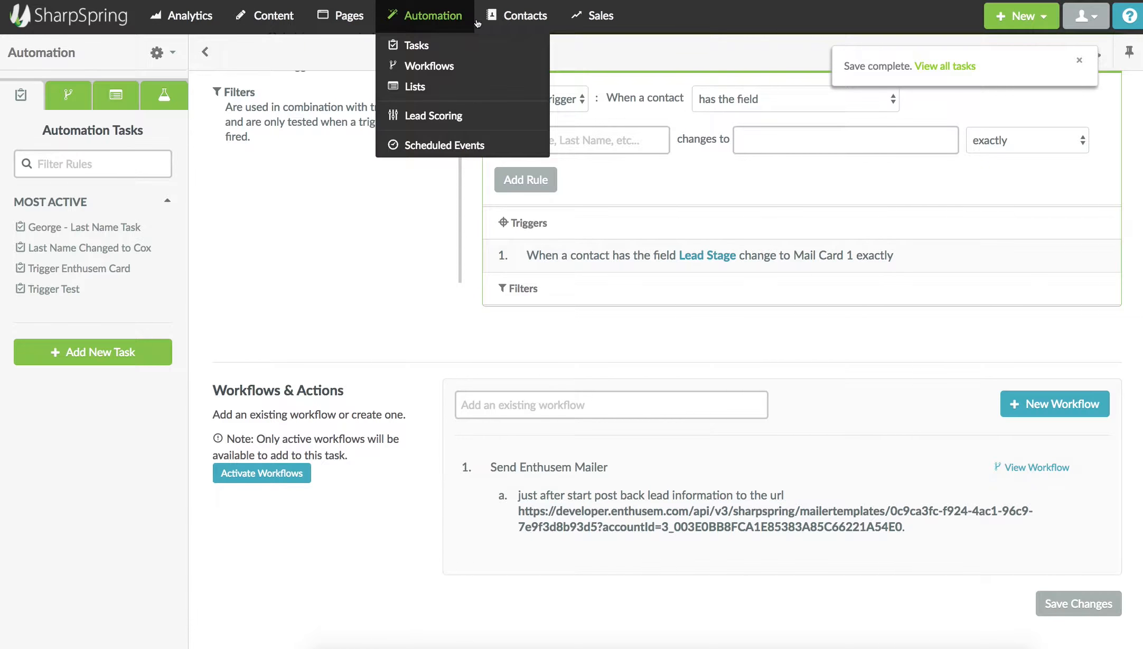
mouse_move(512, 21)
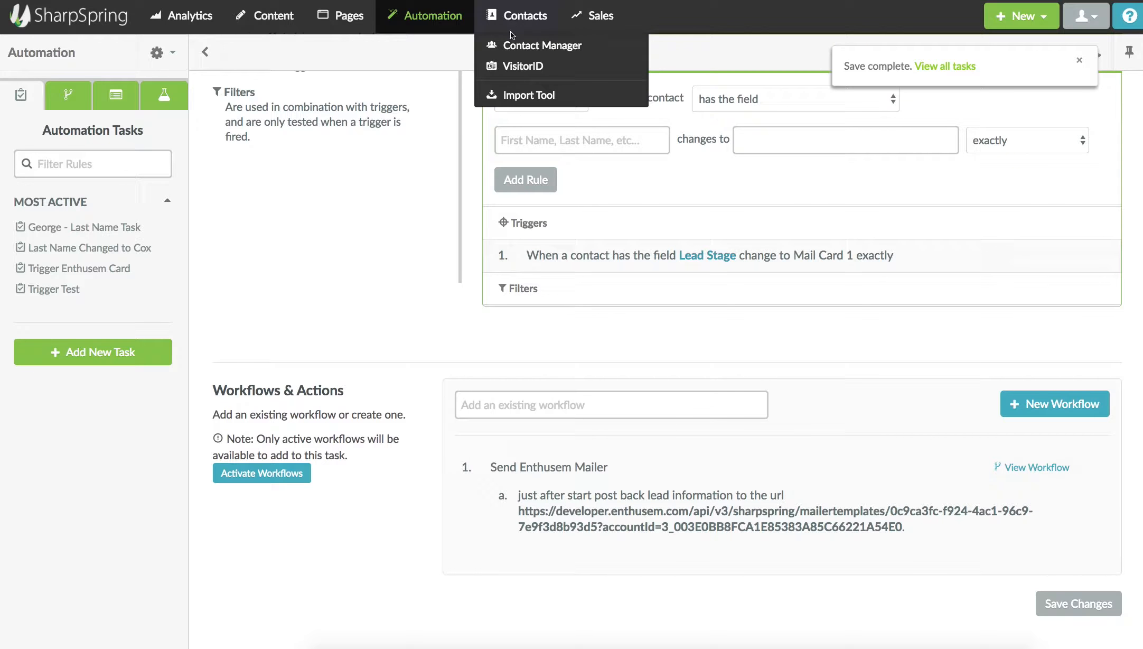
left_click(492, 80)
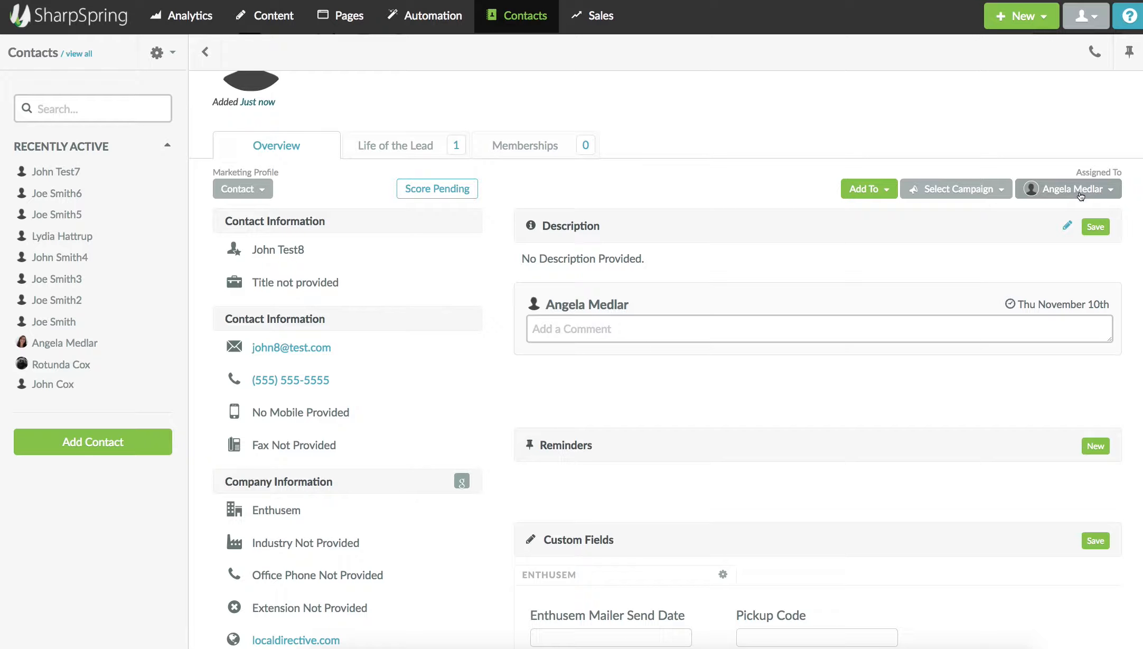
Scroll the test contact's record down to Custom Fields and back up to the Add To menu.
scroll(515, 334, "down", 3)
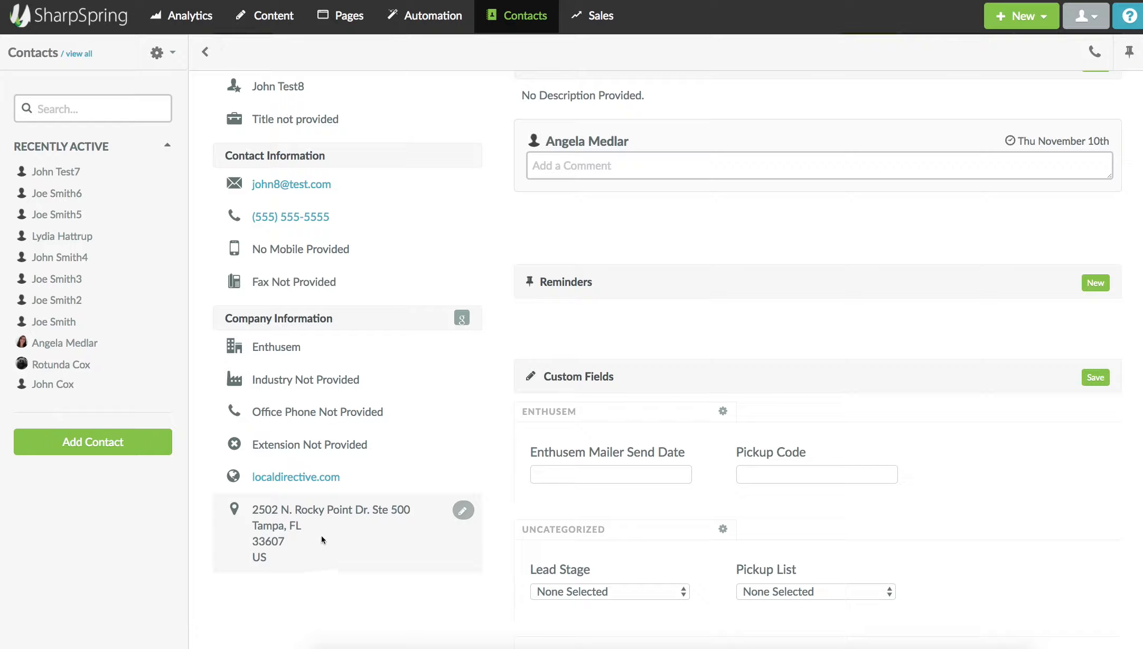
scroll(350, 538, "up", 1)
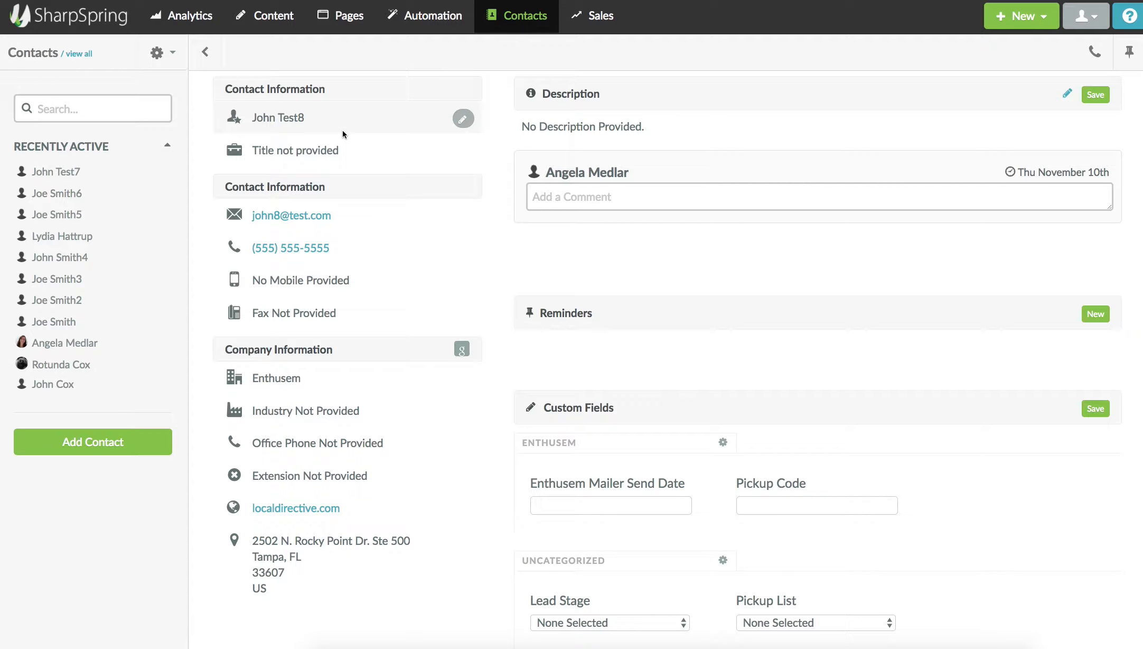
scroll(496, 159, "up", 4)
Add the test contact to the Send Enthusem Mailer workflow, scheduled As Soon as Possible.
left_click(866, 267)
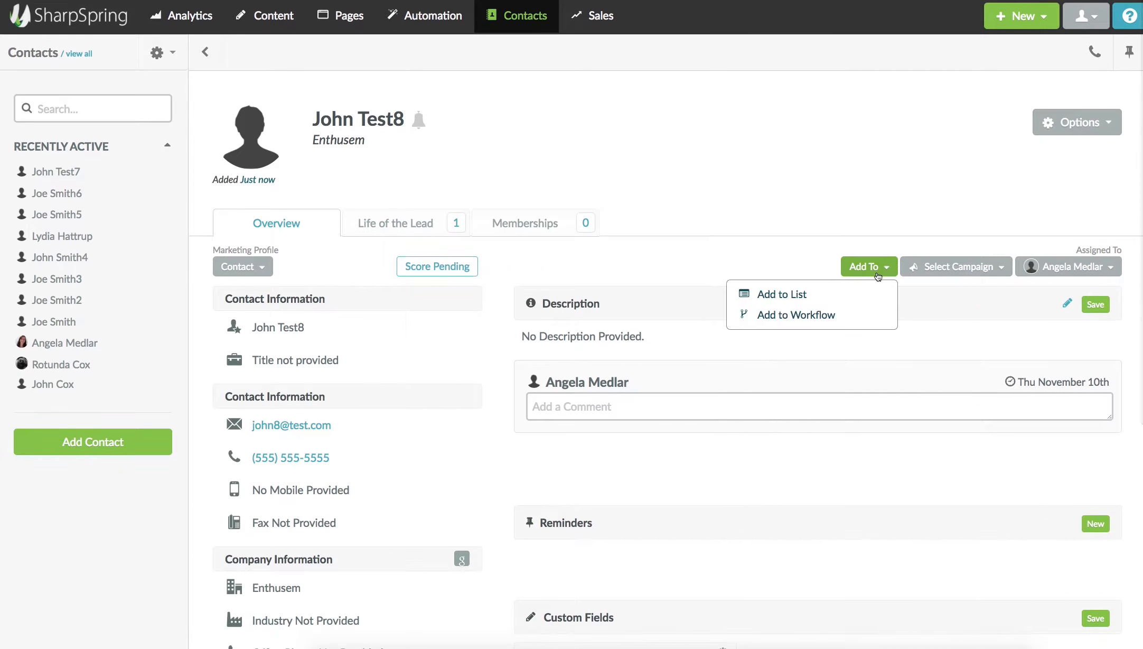
left_click(774, 315)
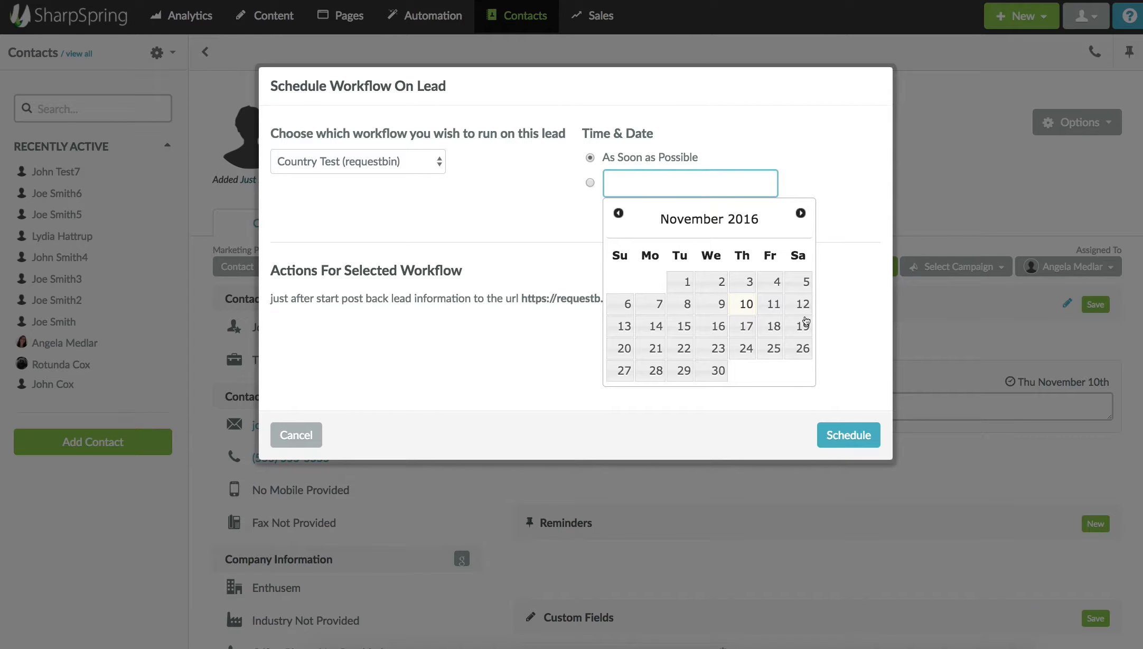
left_click(399, 170)
left_click(740, 409)
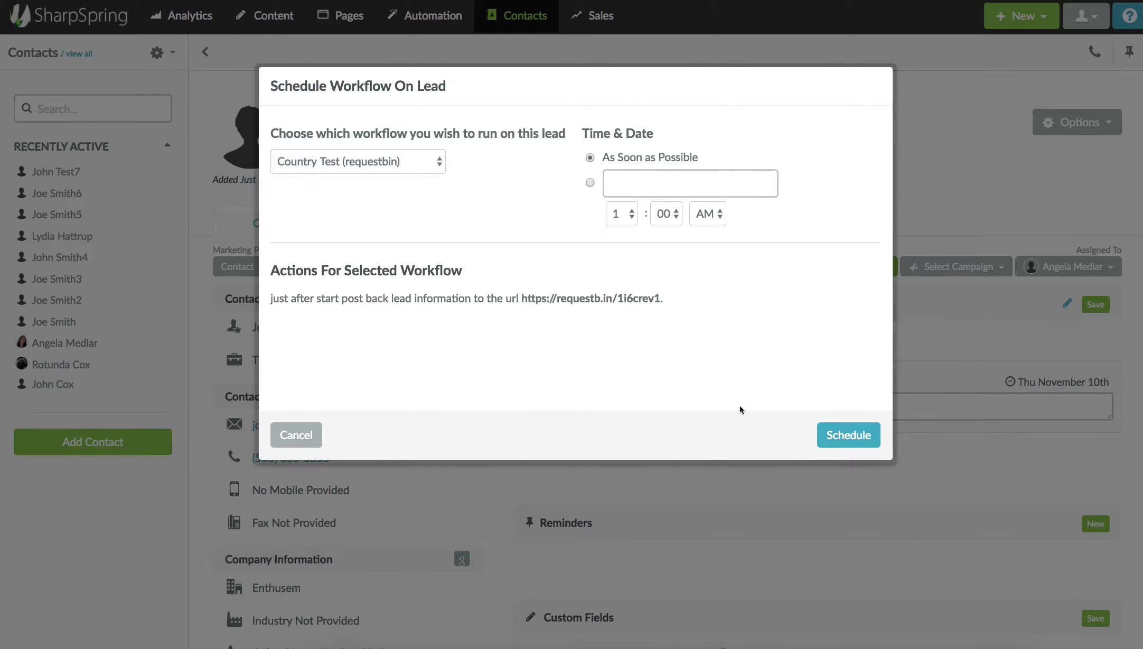
left_click(841, 428)
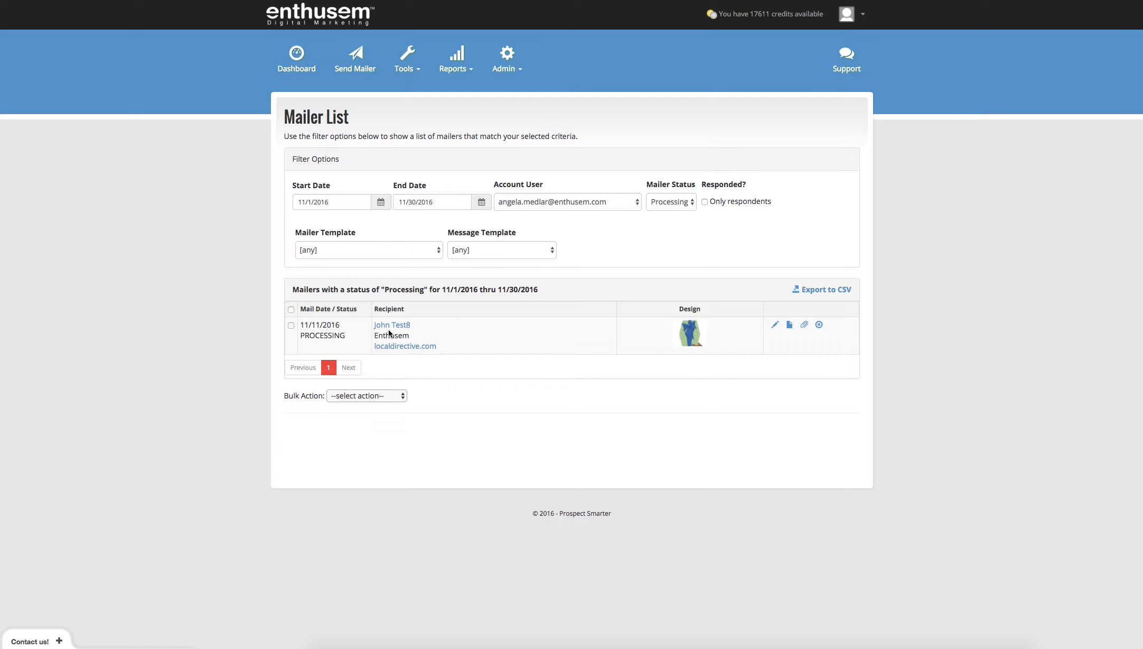
Generate the 2-page PDF proof of the test contact's processing mailer from its row in Mailing History.
left_click(789, 327)
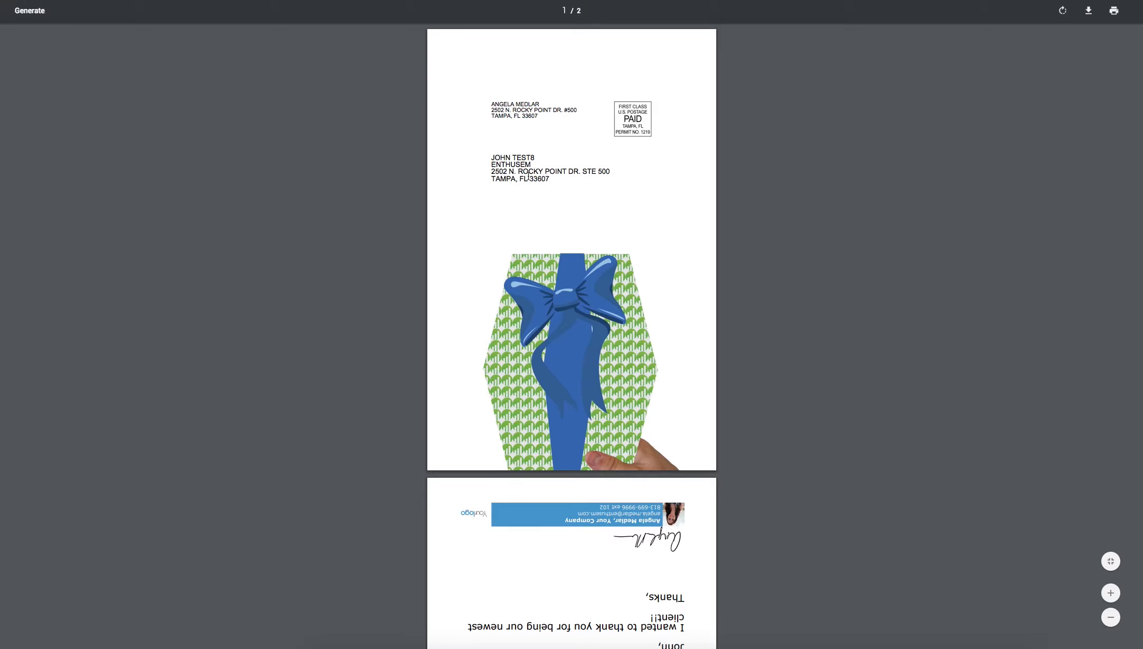
Scroll to page 2 of the mailer proof and select the access code on the video card.
scroll(544, 338, "down", 4)
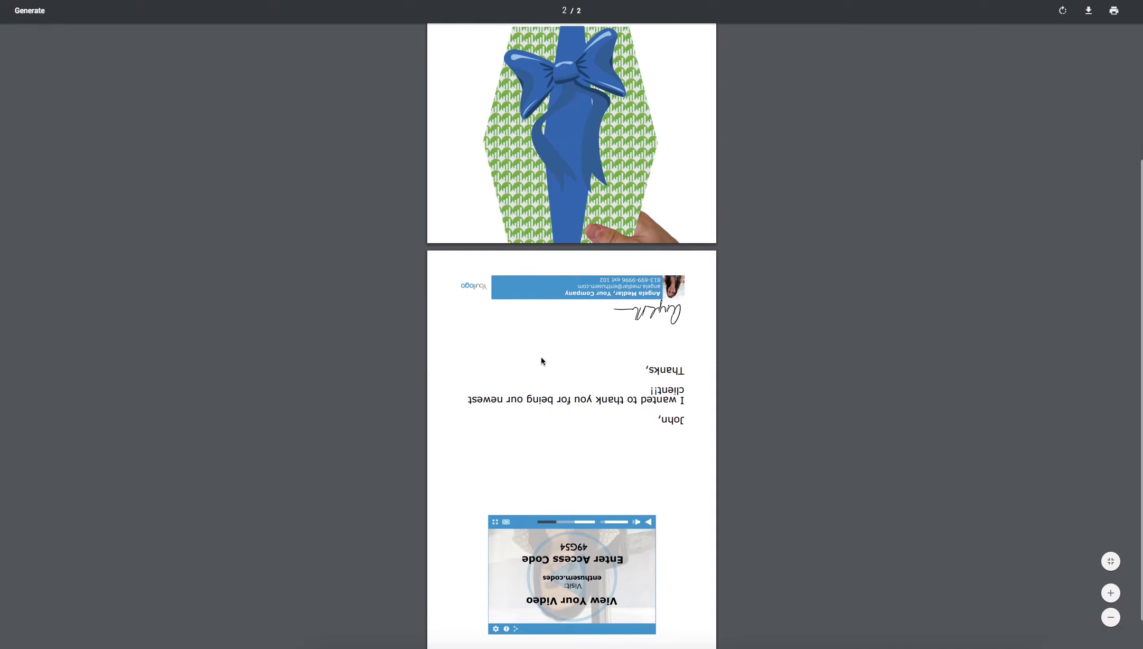
right_click(538, 355)
right_click(528, 371)
left_click(672, 382)
scroll(656, 388, "down", 1)
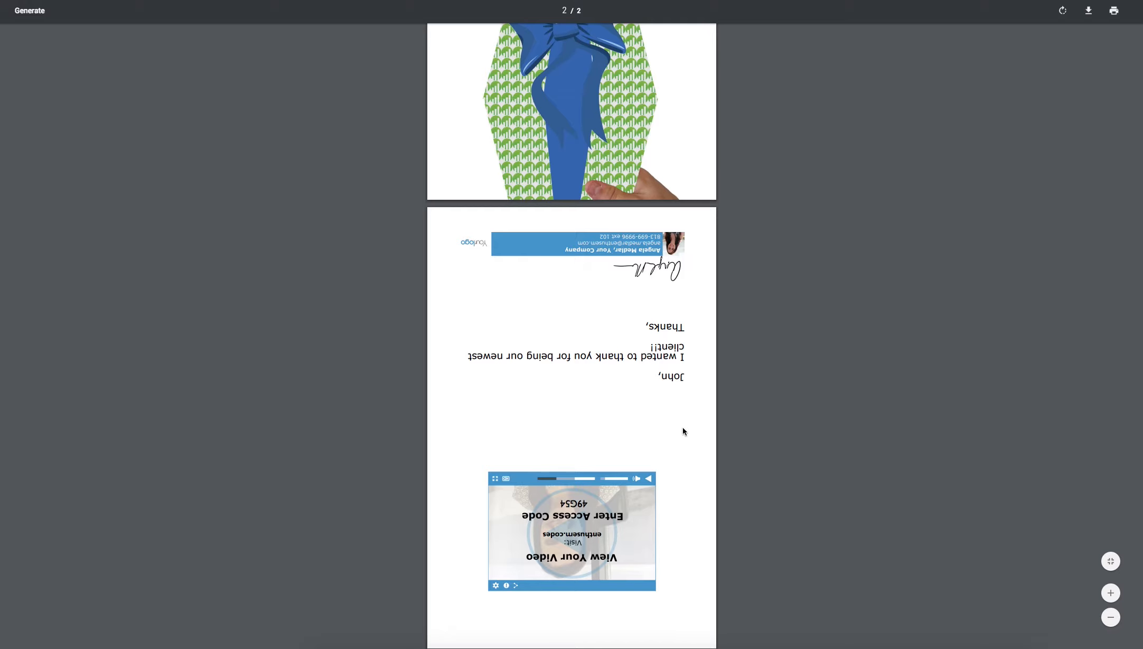
right_click(763, 454)
key("Escape")
left_click_drag(559, 503, 590, 502)
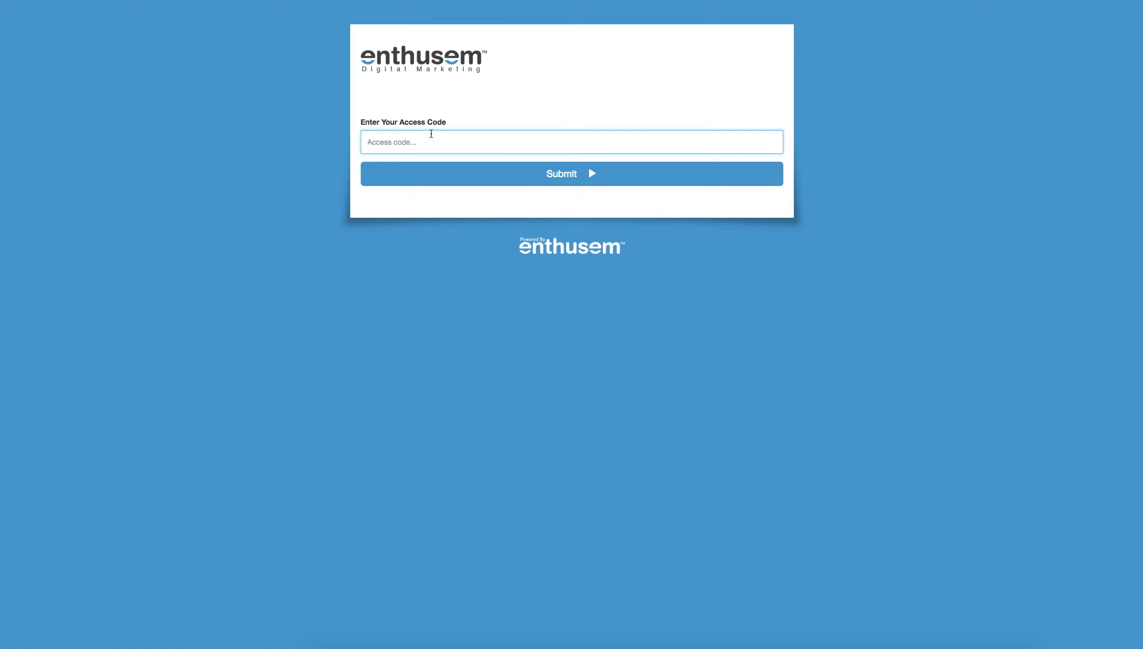
Paste and submit the access code on the video pickup page, then scroll to SharpSpring's Custom Fields.
type("49G54")
left_click(534, 180)
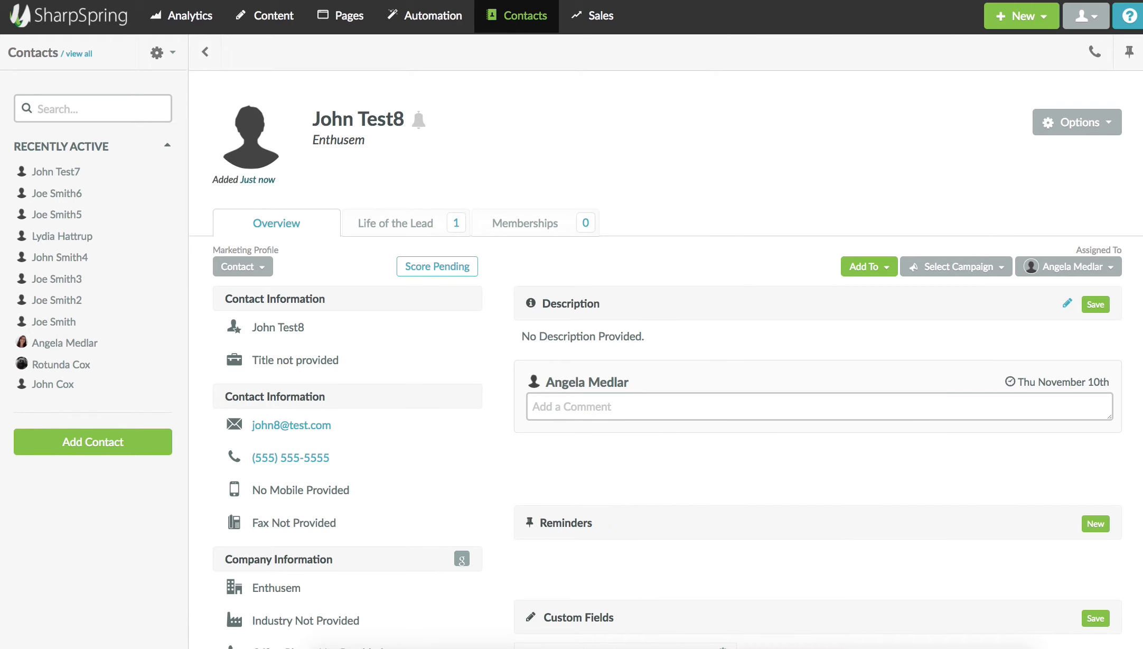
scroll(592, 485, "down", 6)
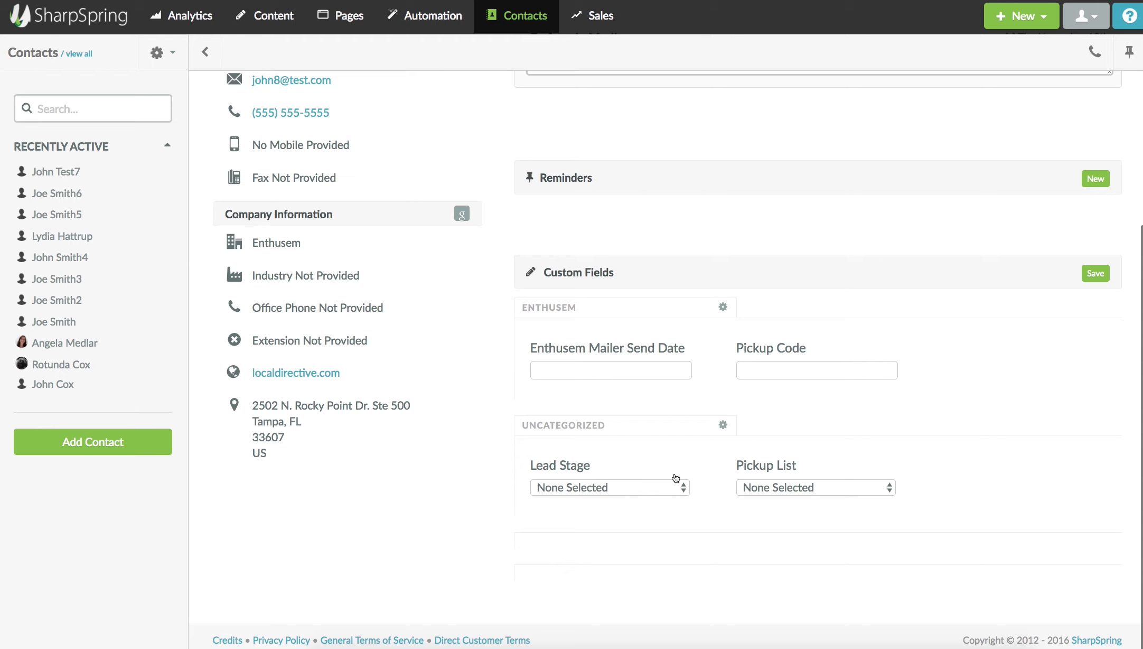